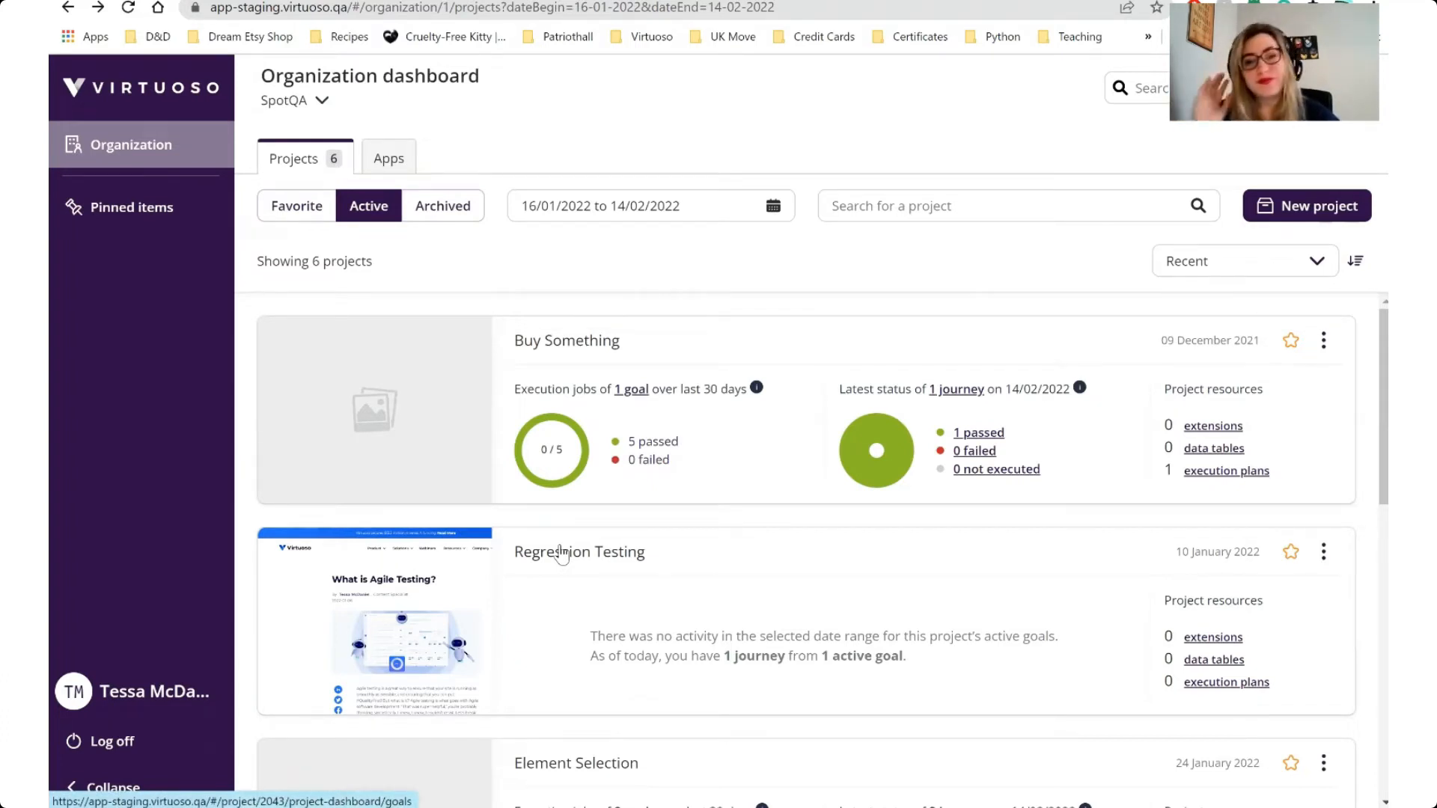
Step: View the Buy a Pin goal in the Buy Something project and return to the organization's project list
click(612, 346)
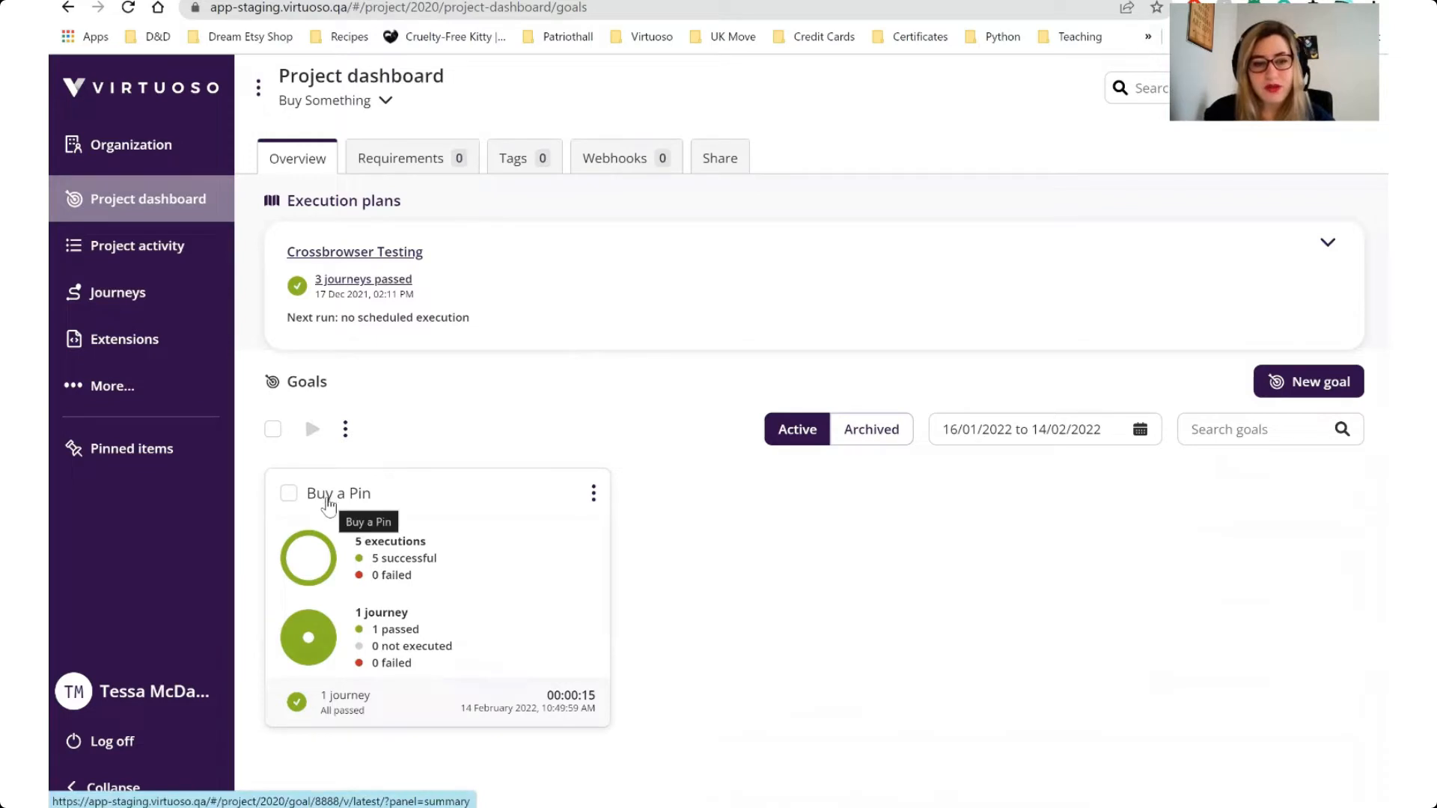
click(321, 498)
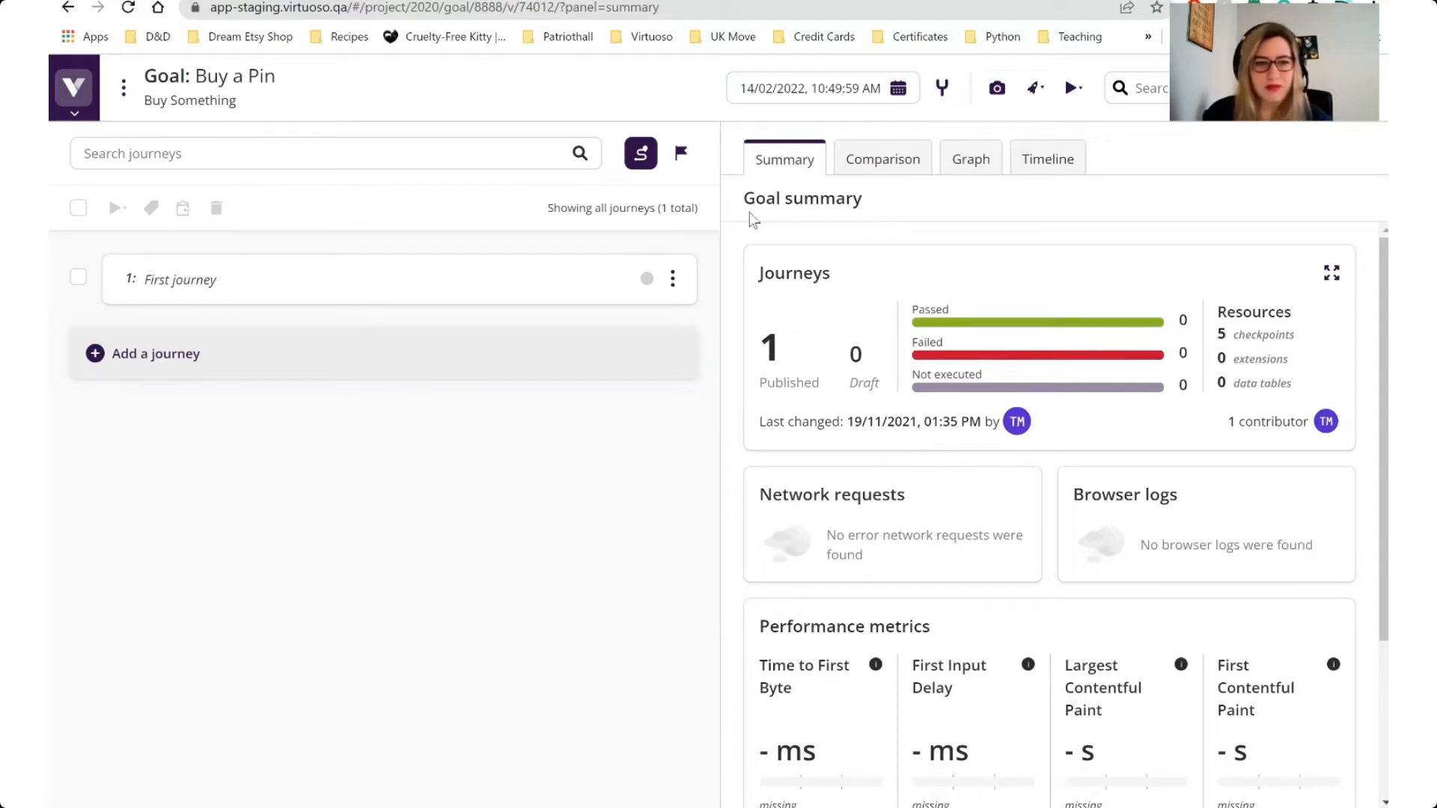
click(74, 111)
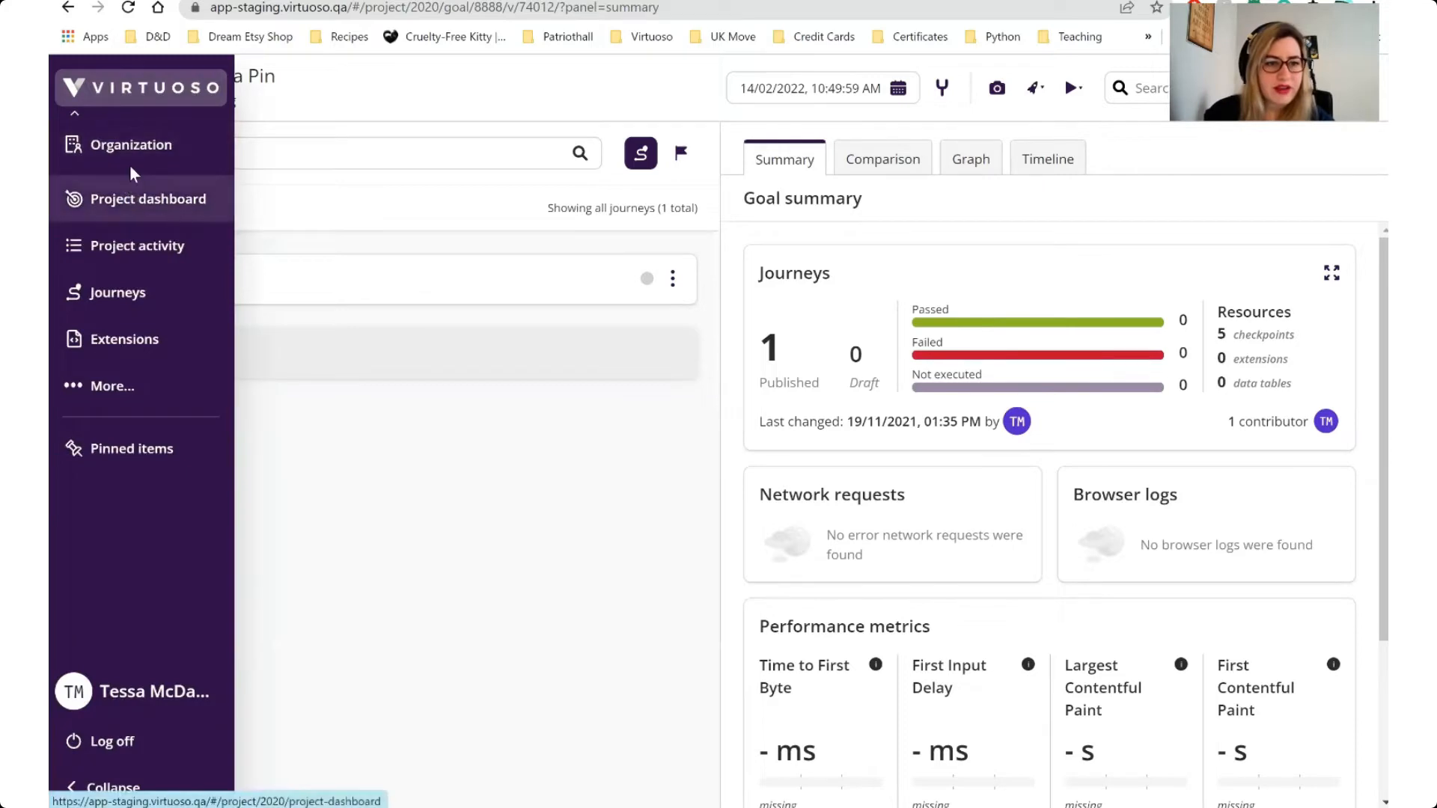
click(129, 150)
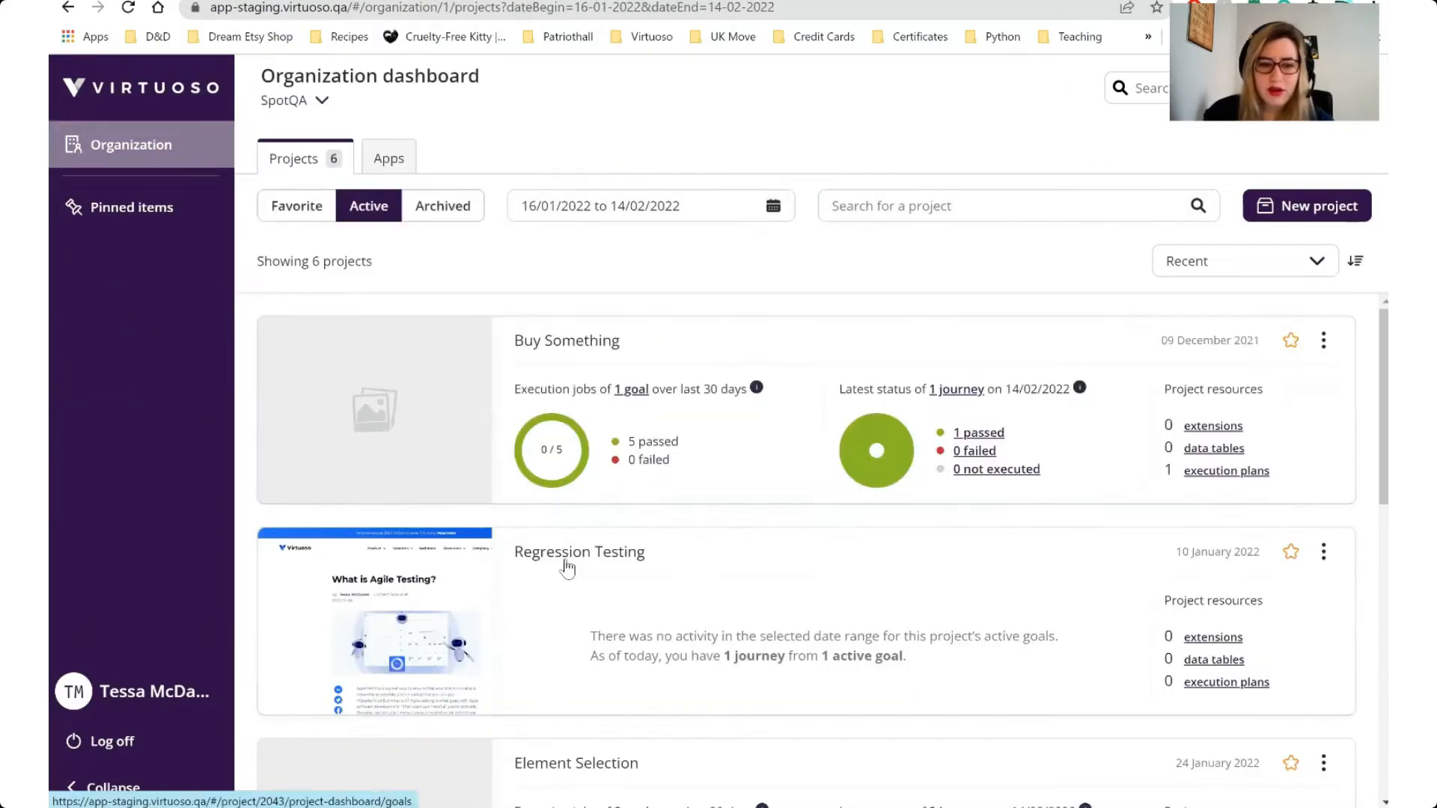
Step: Open the Visual Testing goal in the Regression Testing project and review its summary, browser logs and performance metrics
click(567, 563)
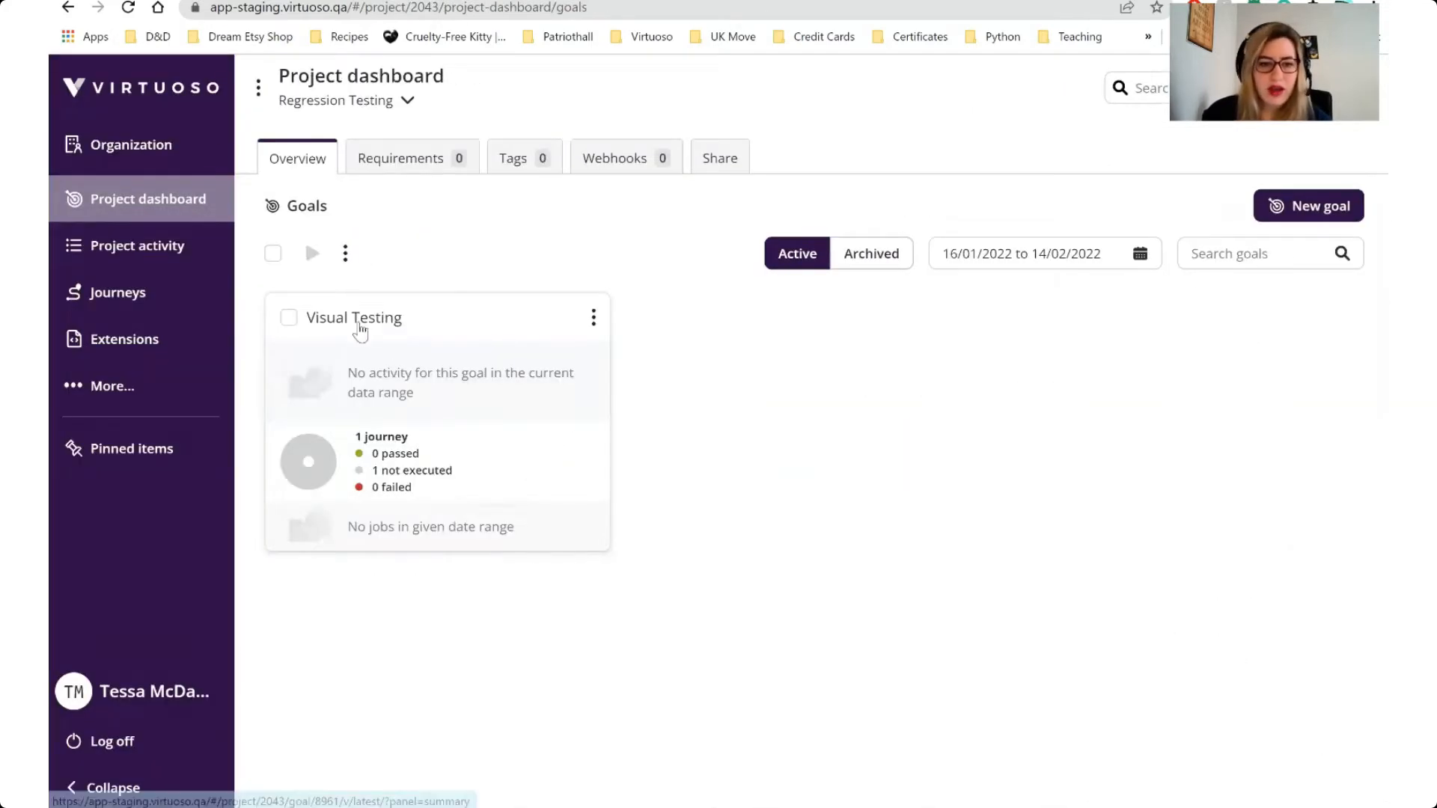
click(360, 322)
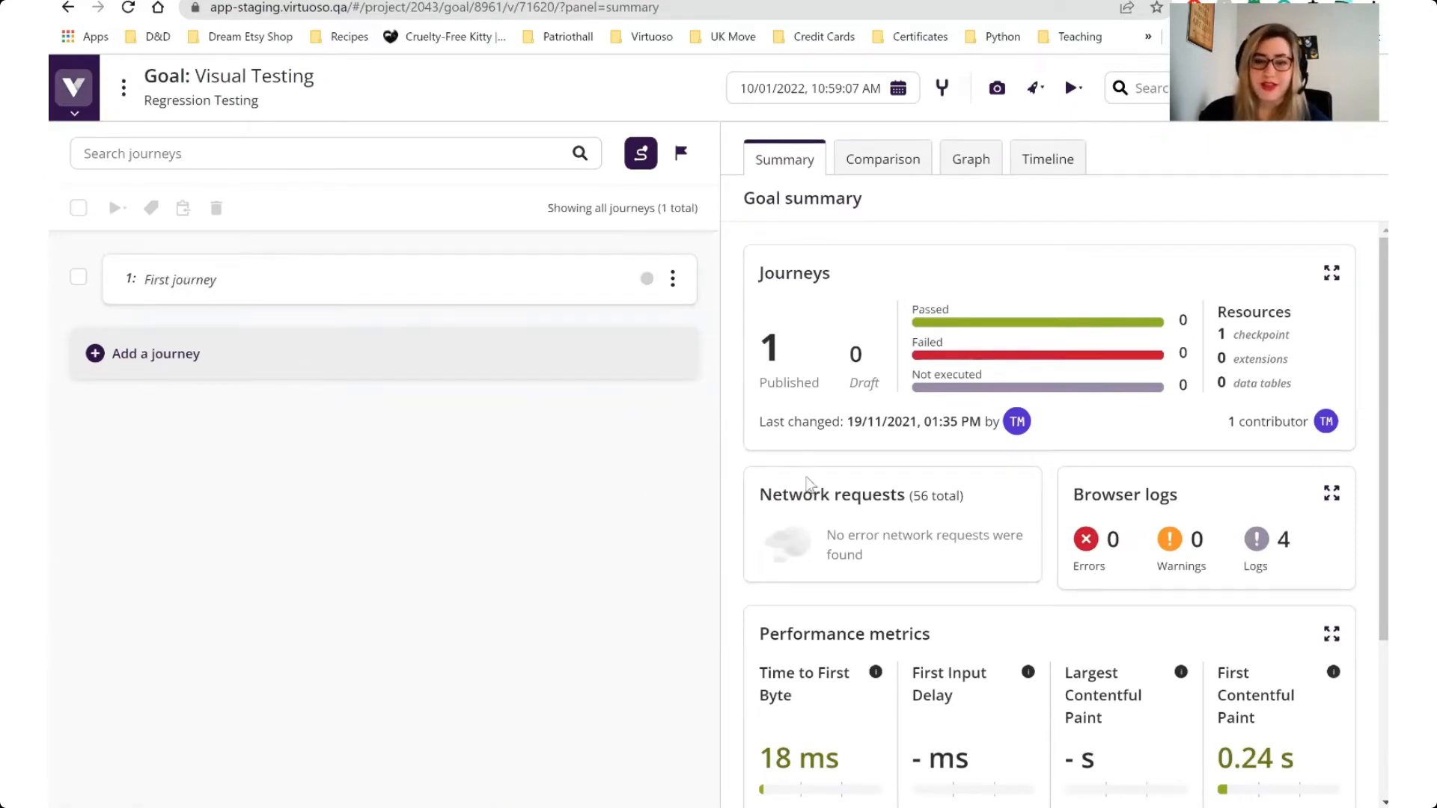
scroll(895, 487, down, 1)
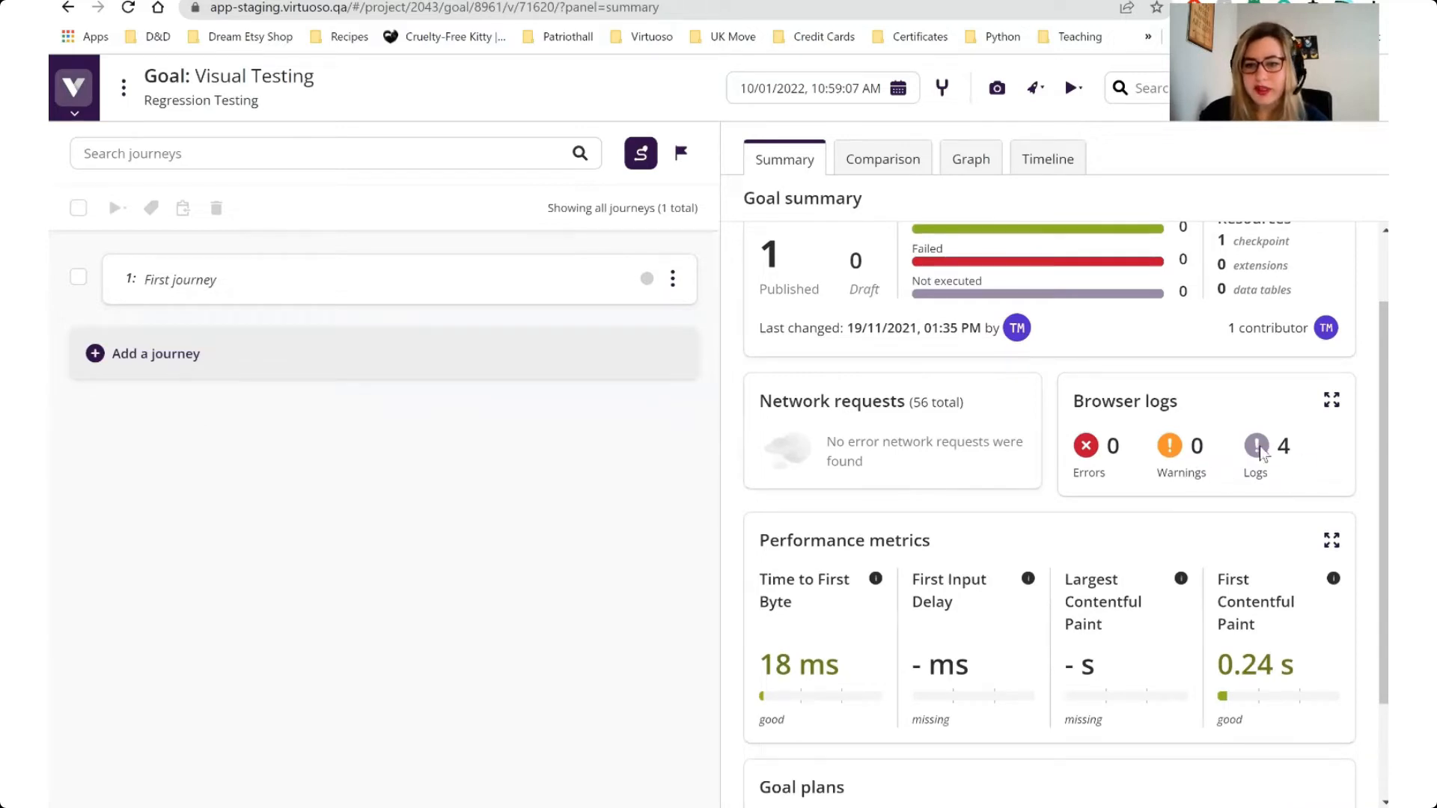
double_click(1368, 479)
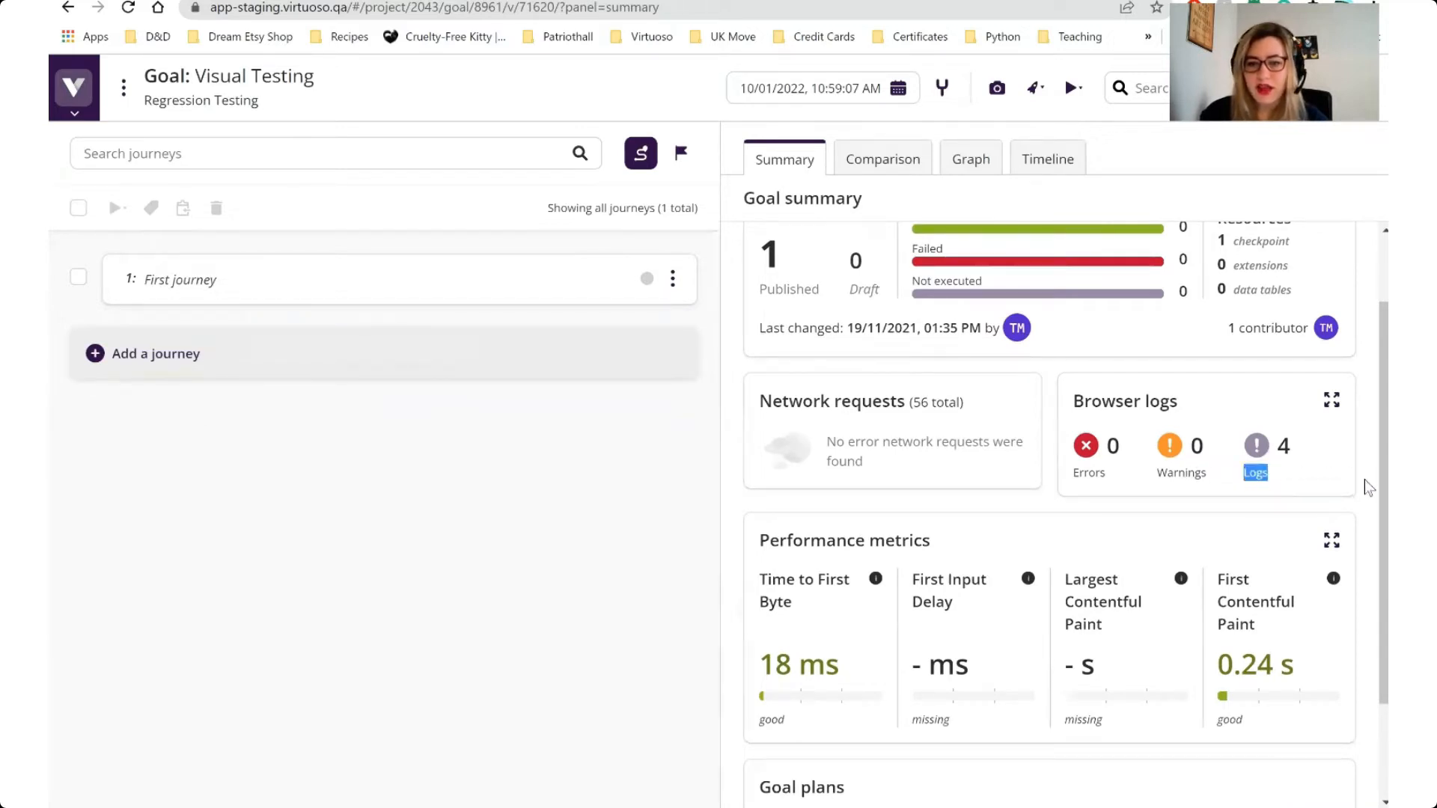
scroll(1366, 494, down, 1)
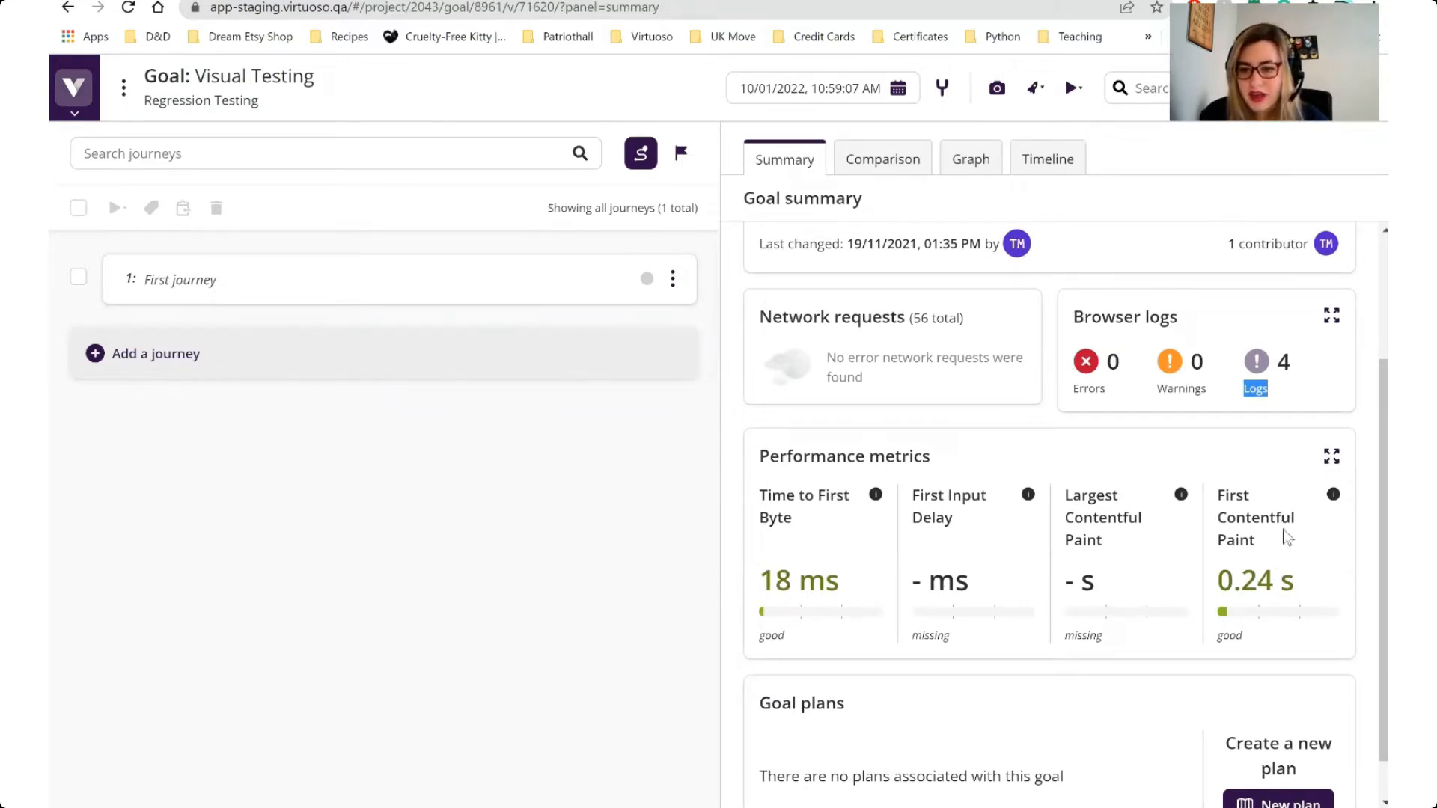
mouse_move(1334, 498)
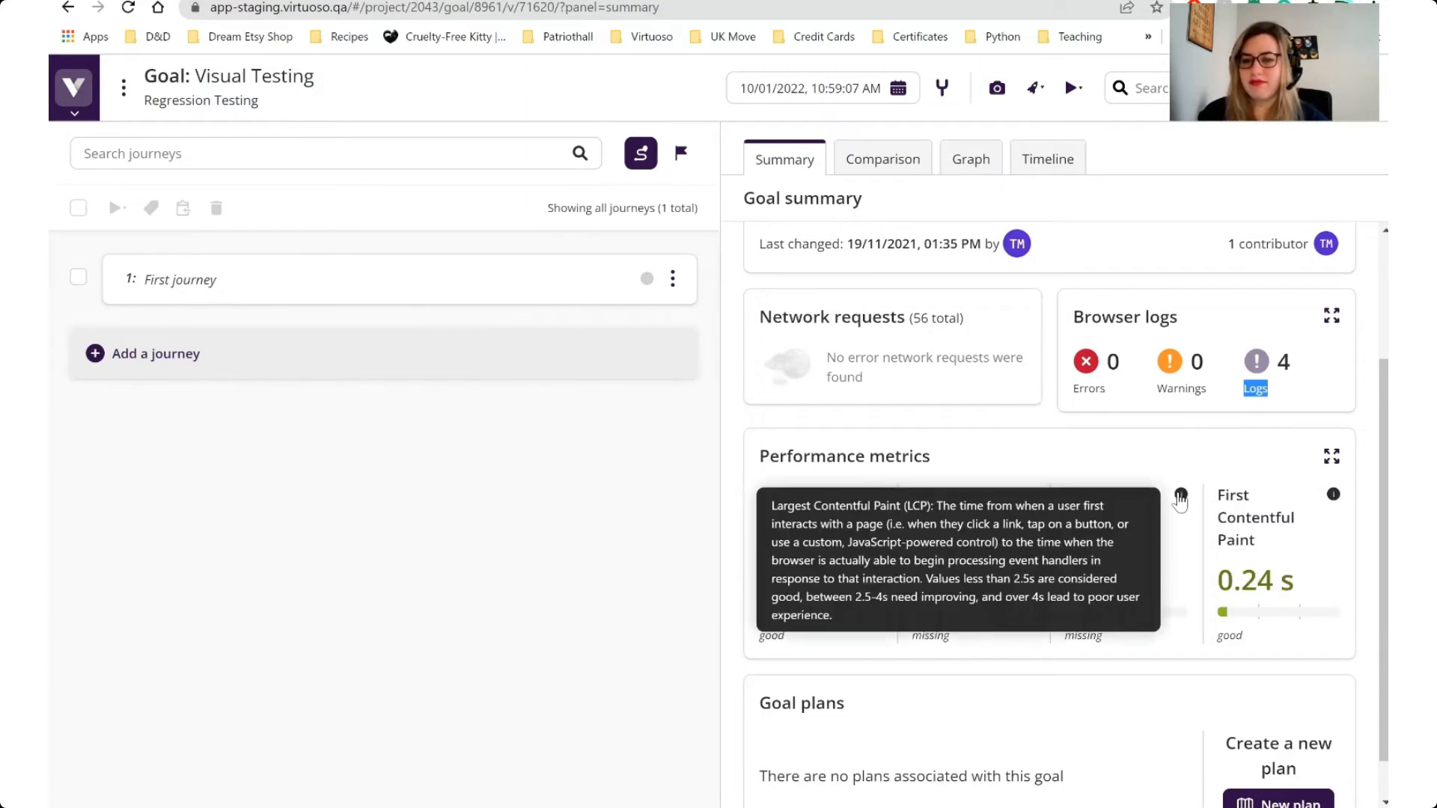
drag(1261, 390, 1290, 390)
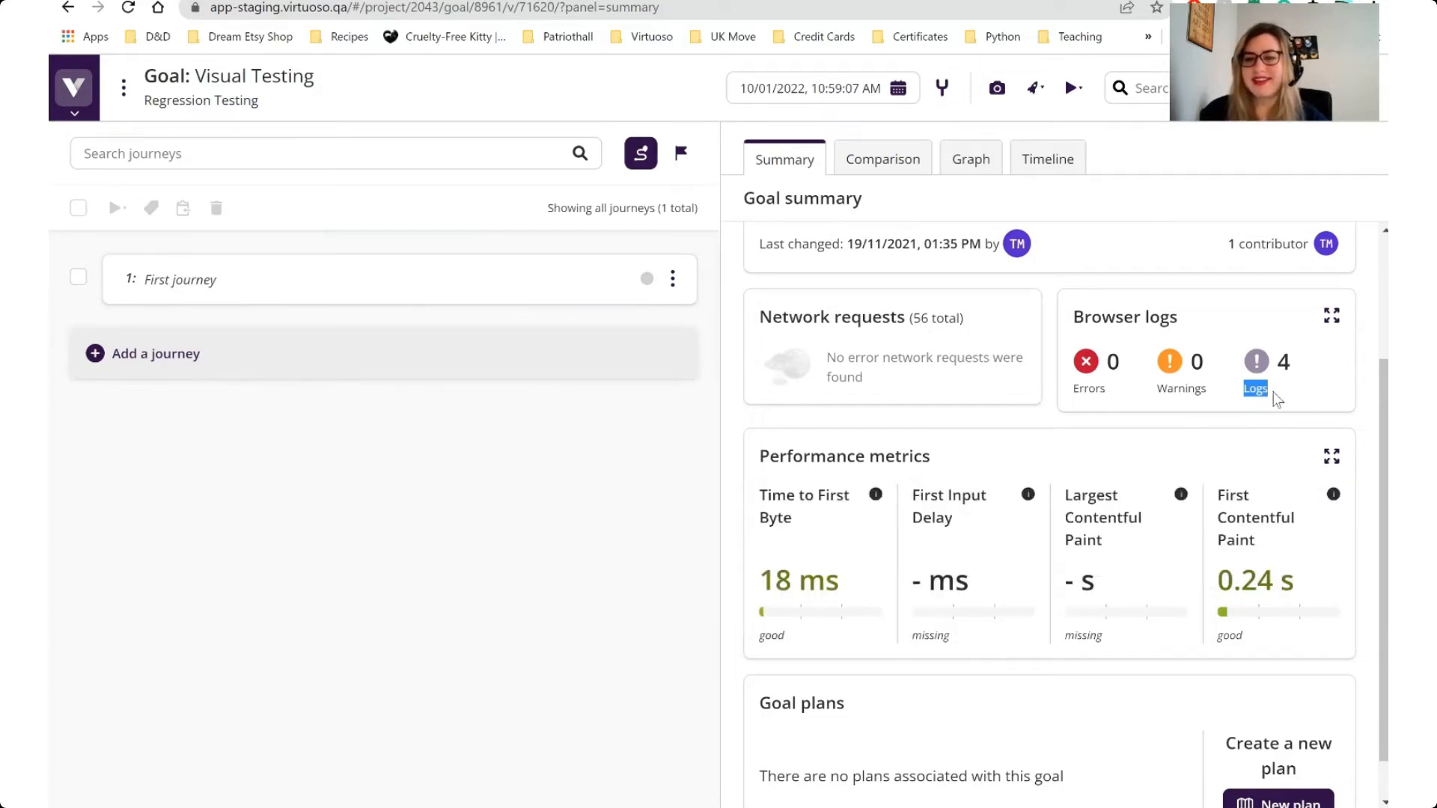
click(1273, 392)
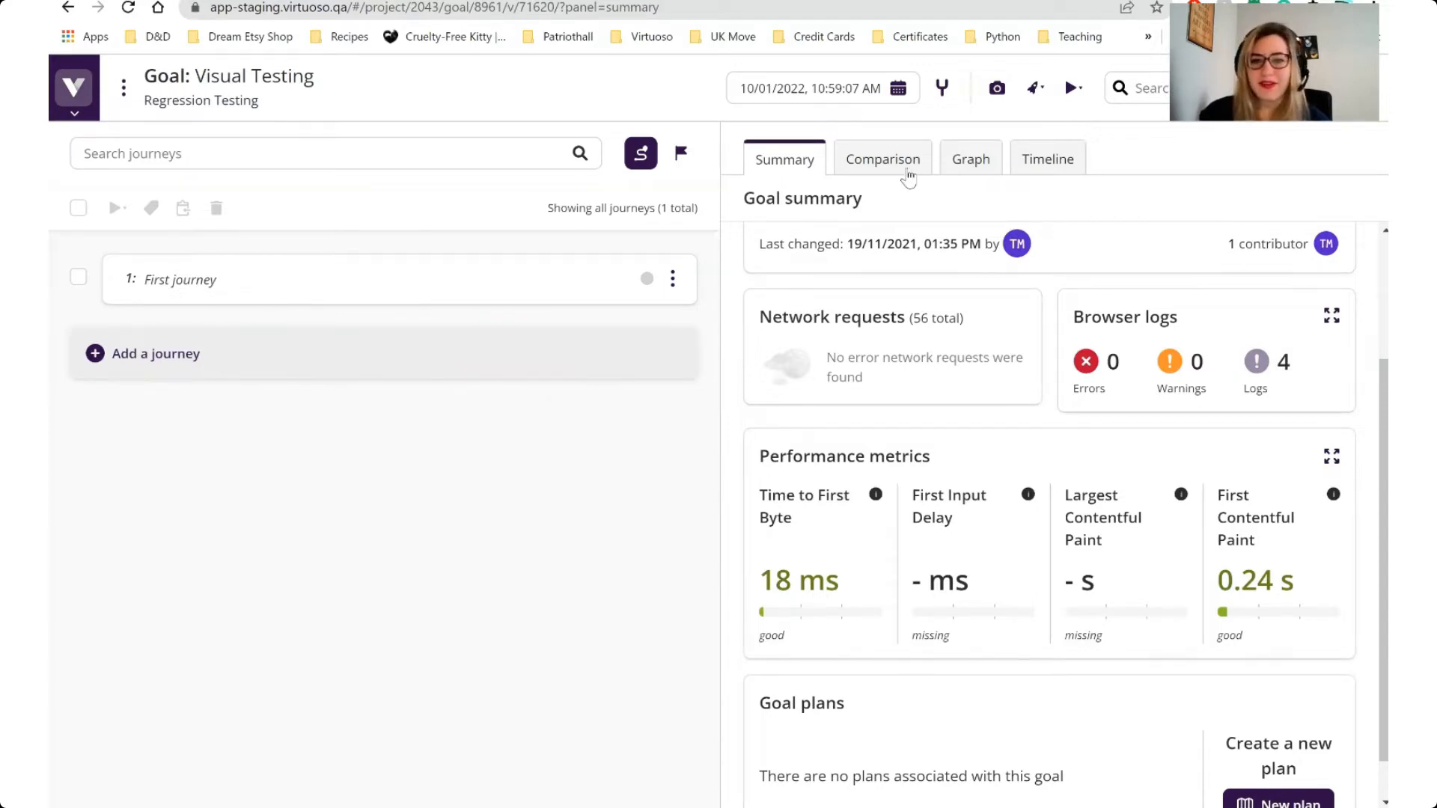
Step: Review the goal's baseline-to-snapshot comparison and inspect the checkpoint screenshot from its graph
click(907, 172)
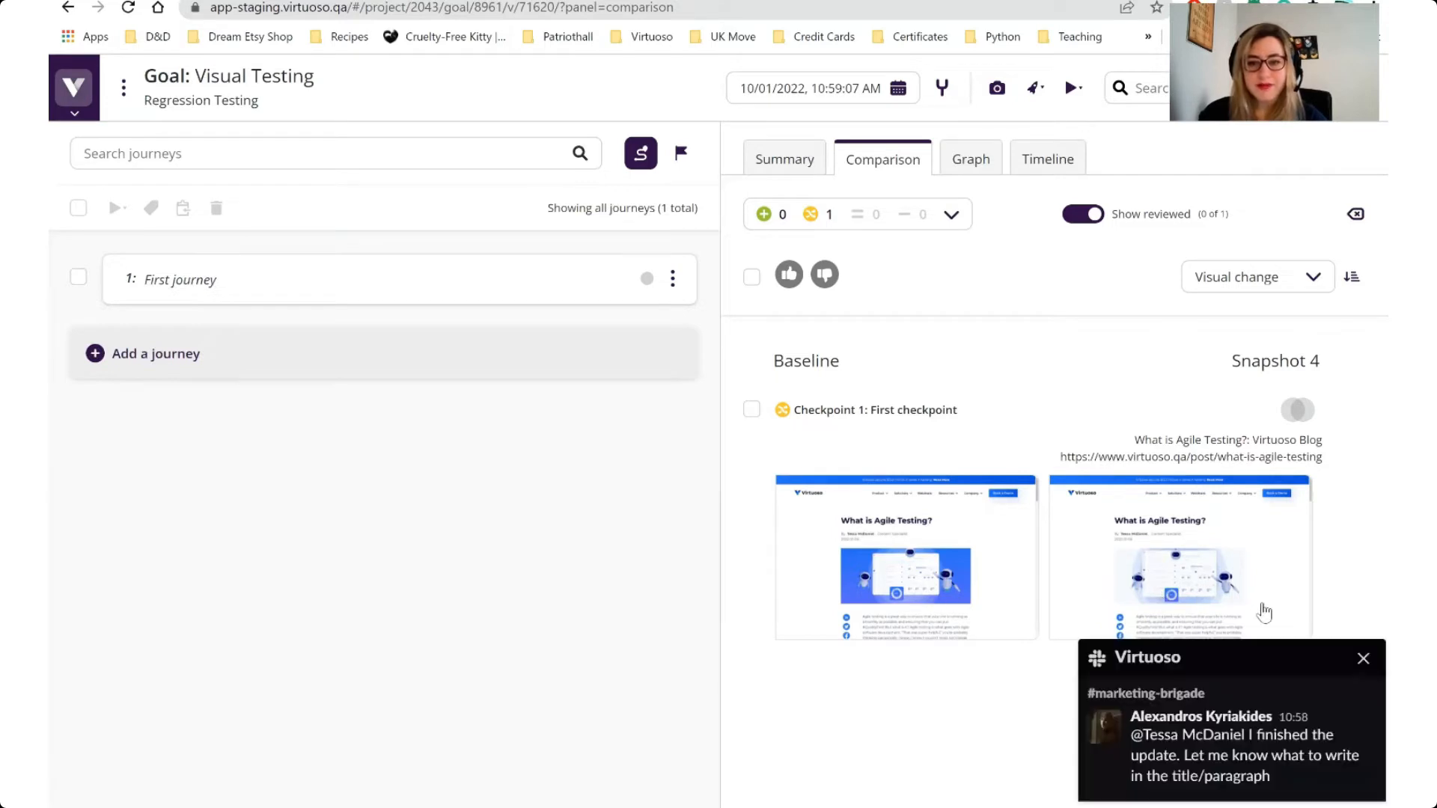
click(1365, 653)
click(977, 166)
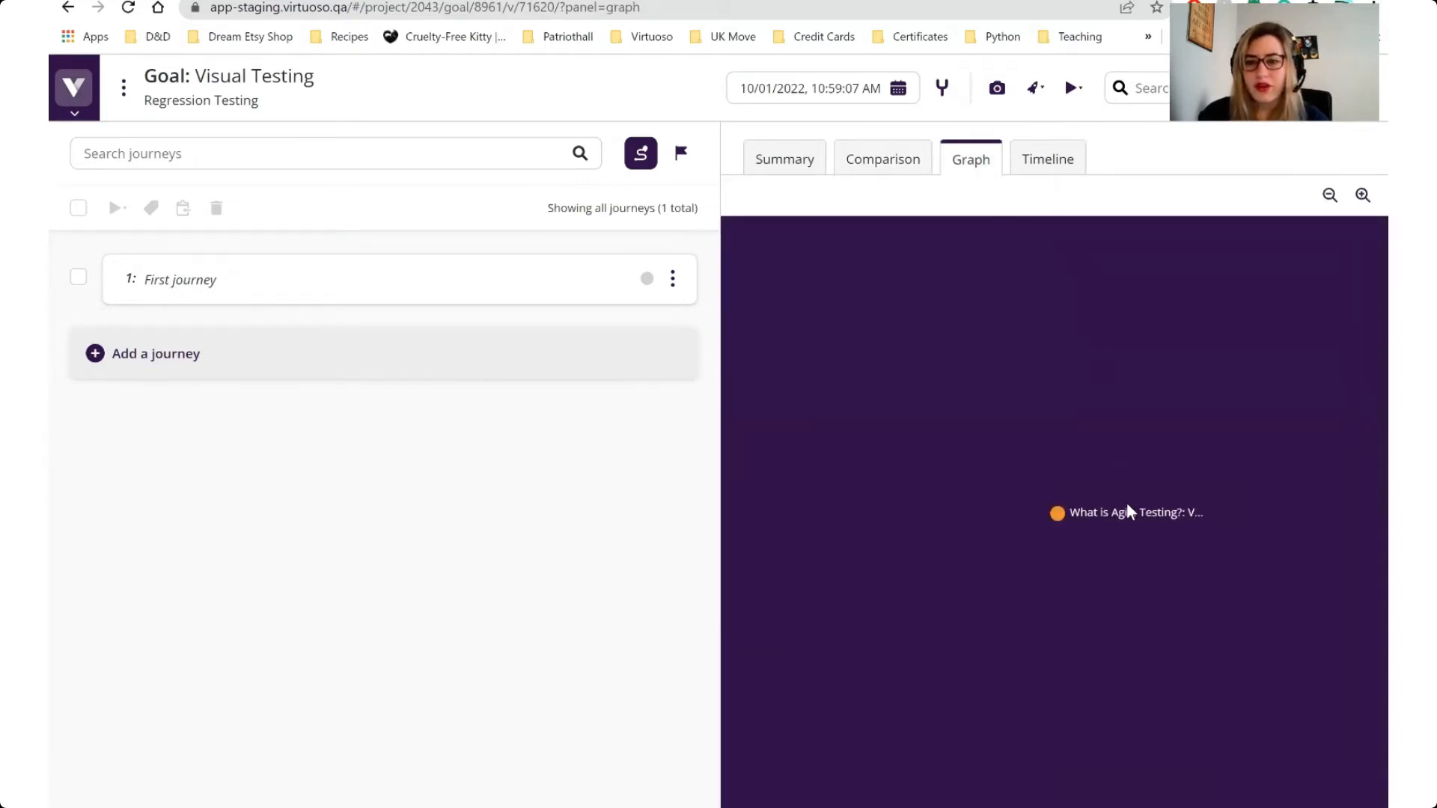
click(1057, 513)
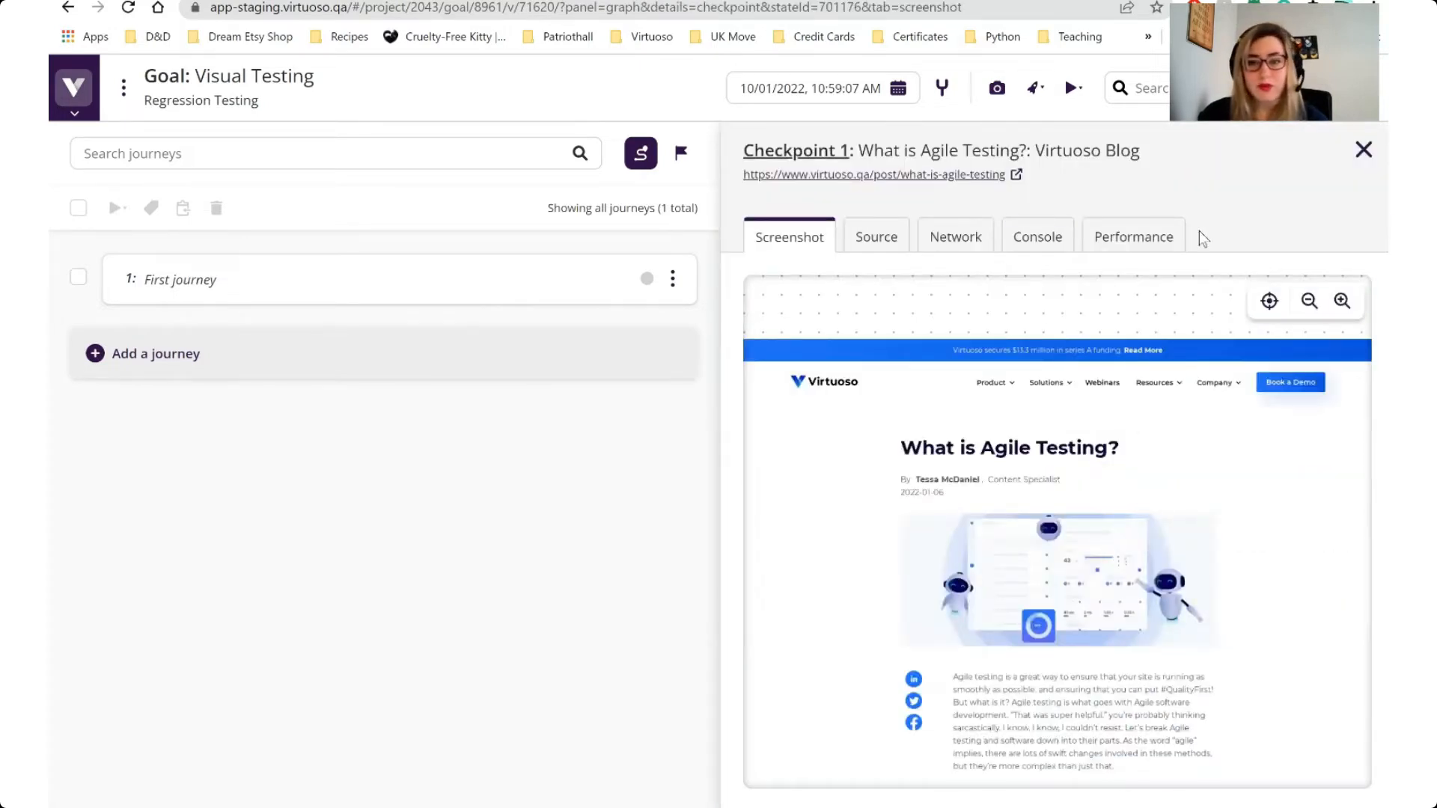
click(1364, 150)
Step: Review the Visual Testing goal's timeline of created steps and launched executions
click(1054, 160)
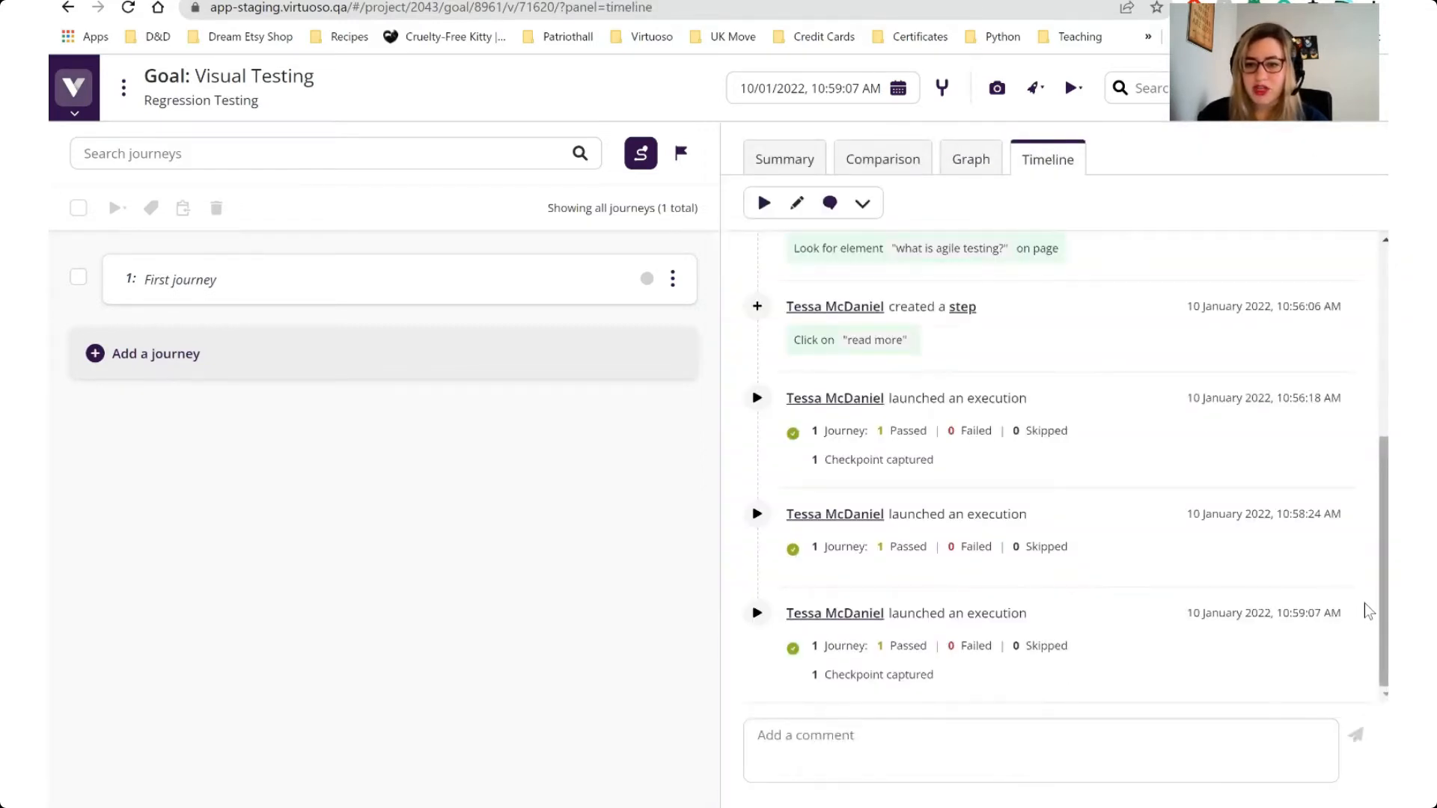
scroll(1369, 606, up, 5)
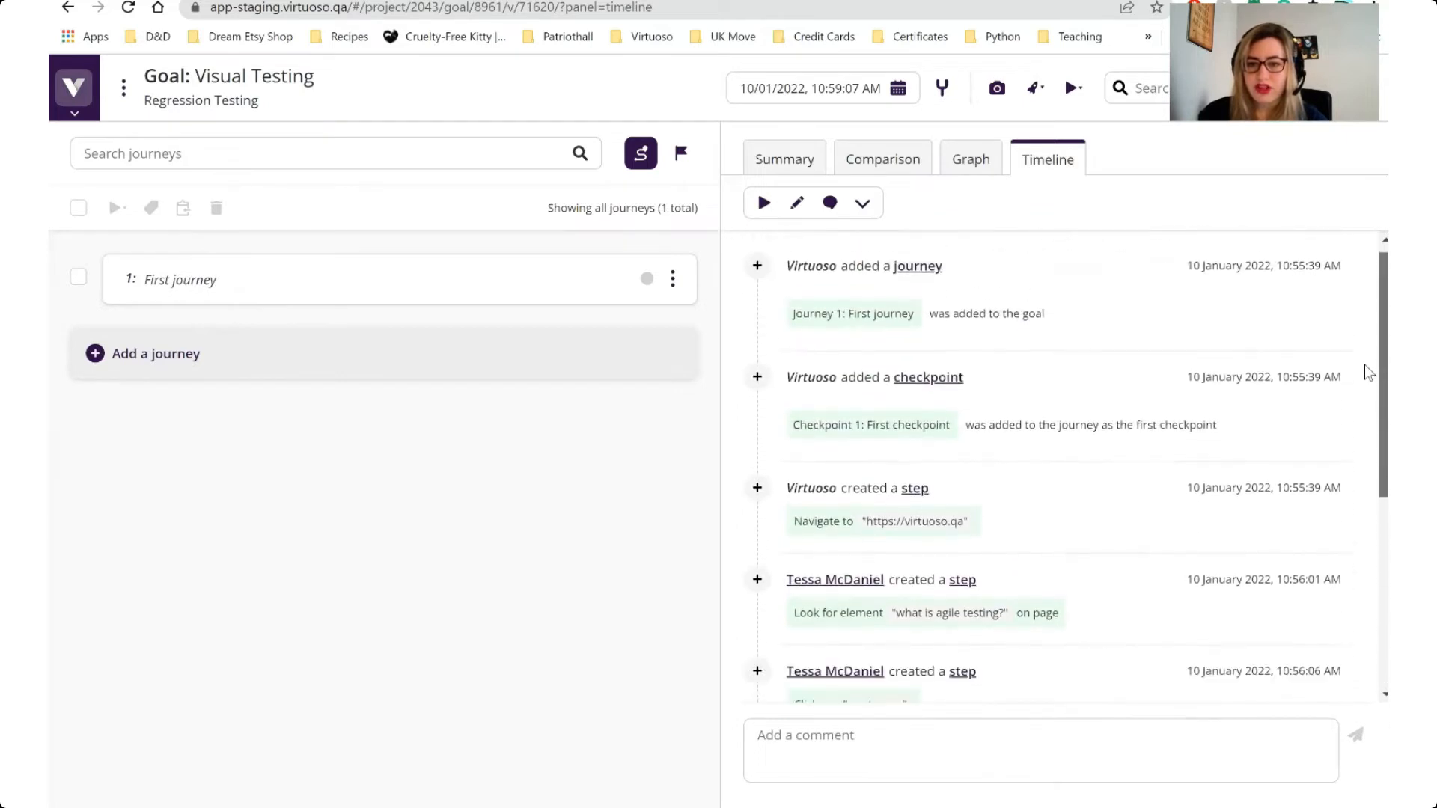
scroll(1369, 330, down, 3)
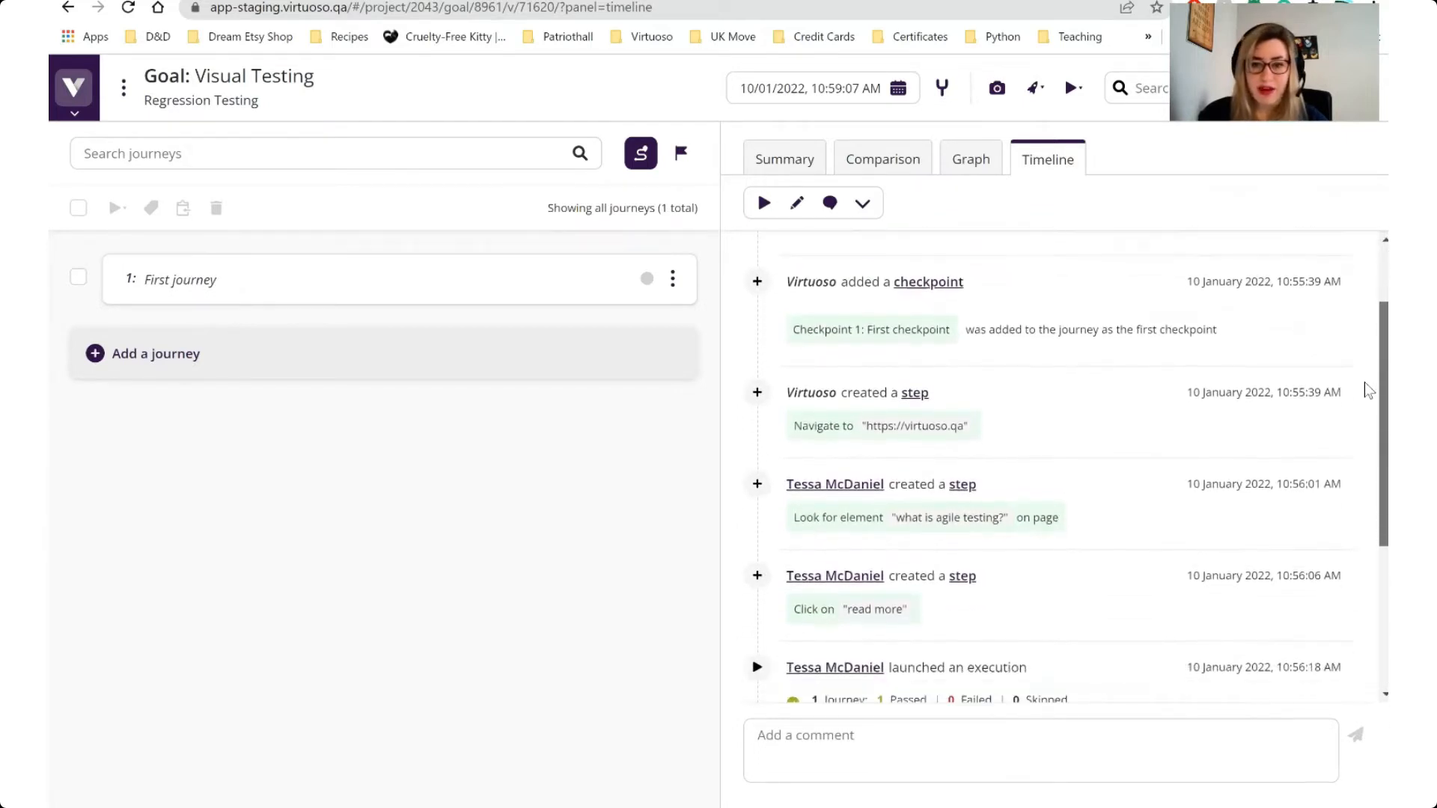
scroll(1369, 411, down, 3)
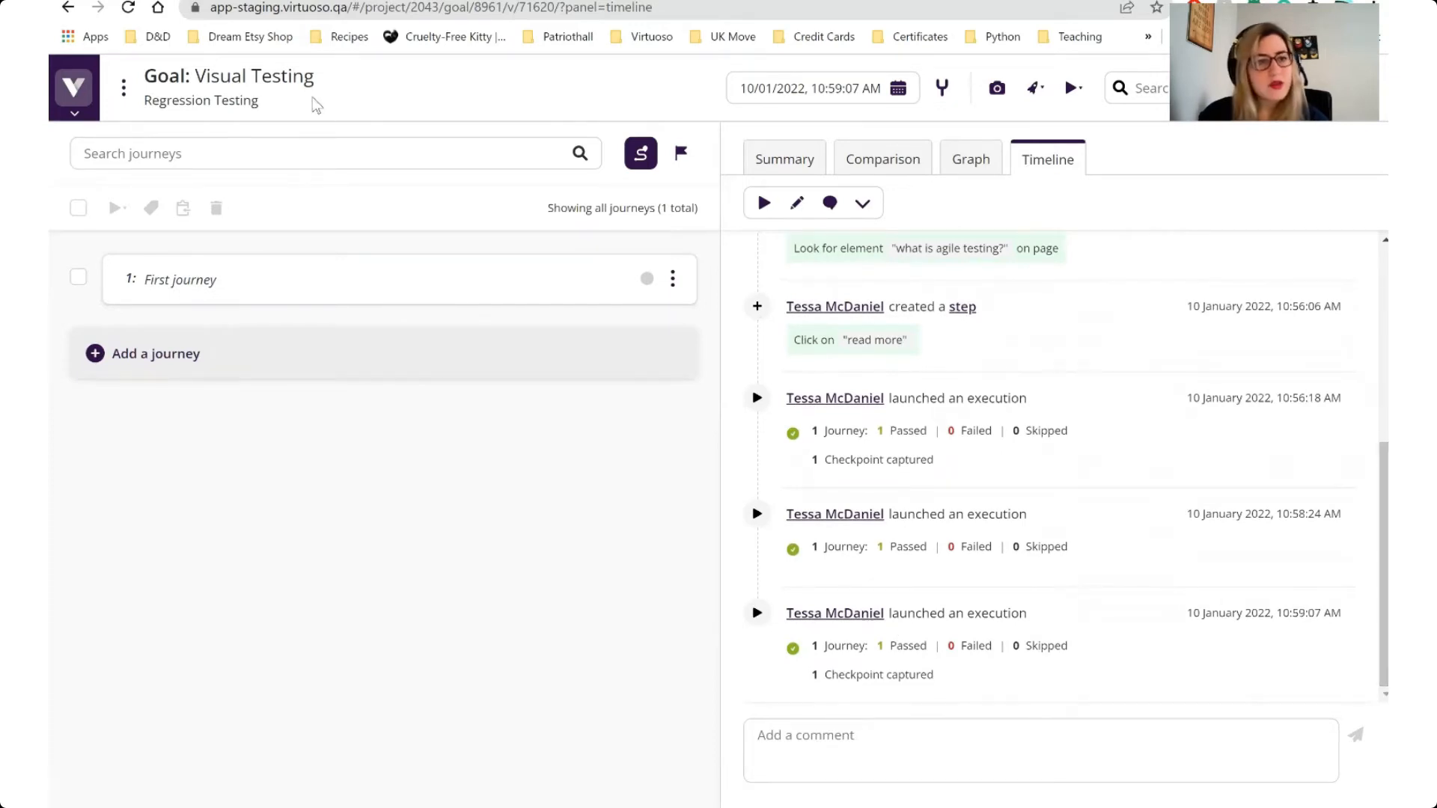
Step: Return to the organization's projects and open First journey in the Fill in Name goal of Functional API Testing
click(66, 116)
click(89, 147)
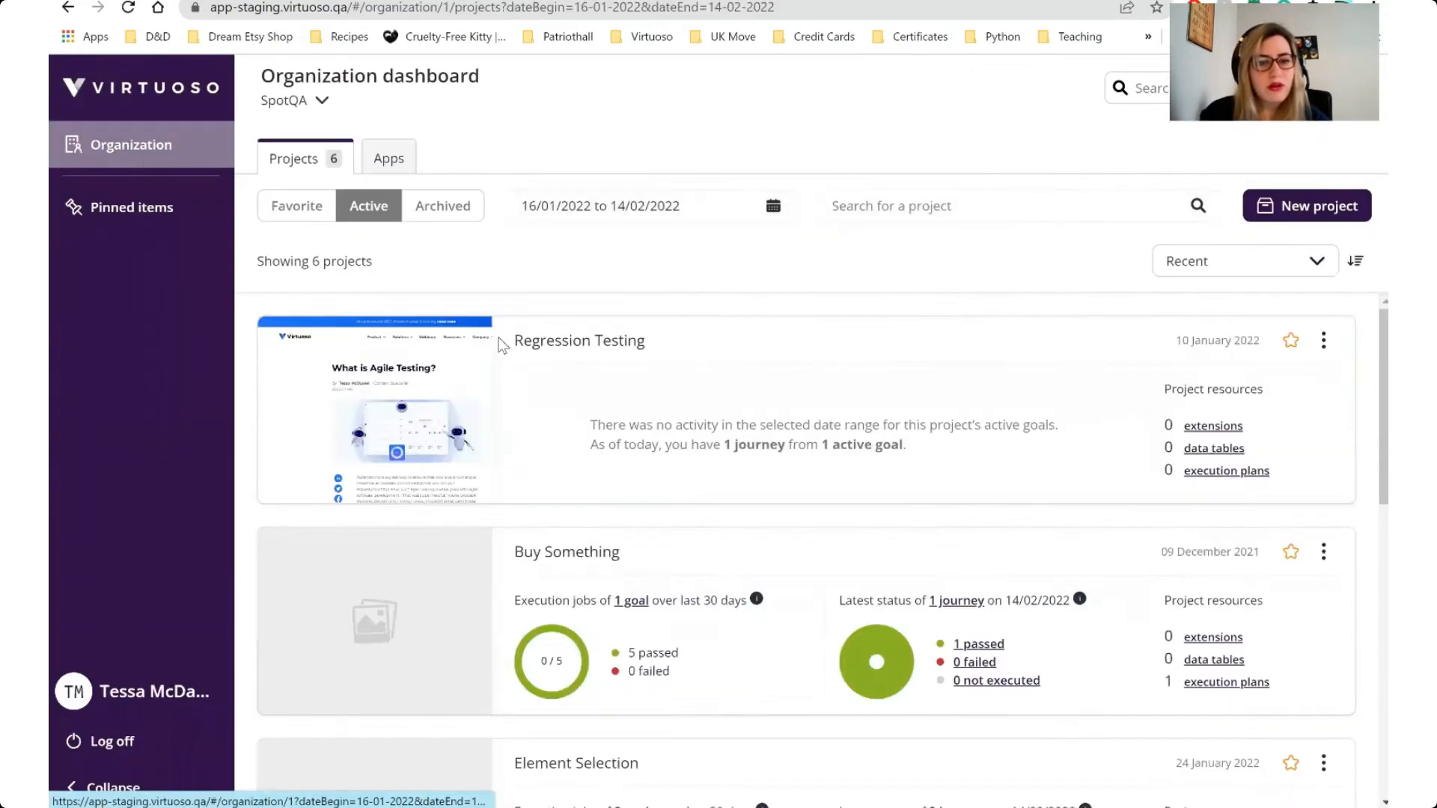
scroll(781, 560, down, 5)
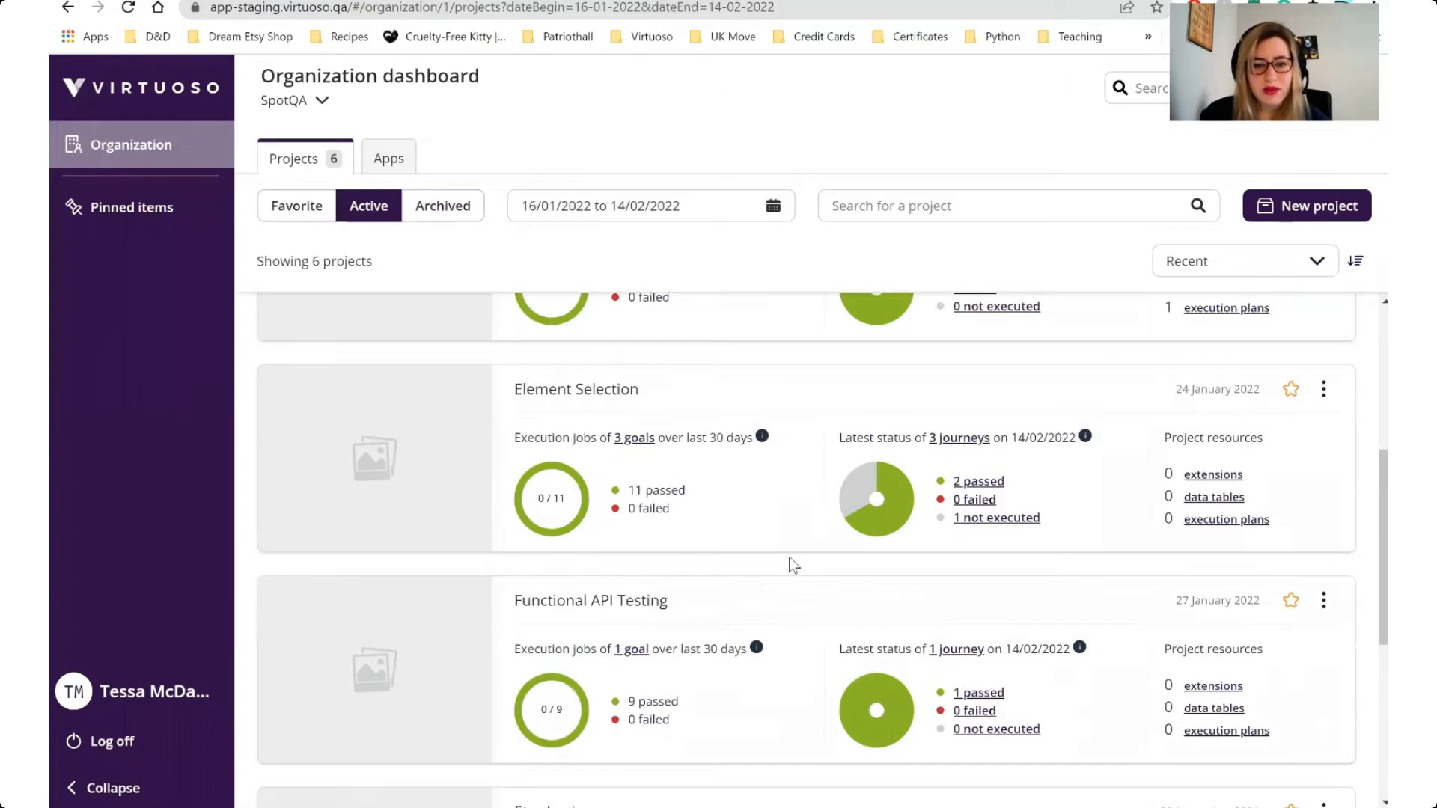
click(604, 511)
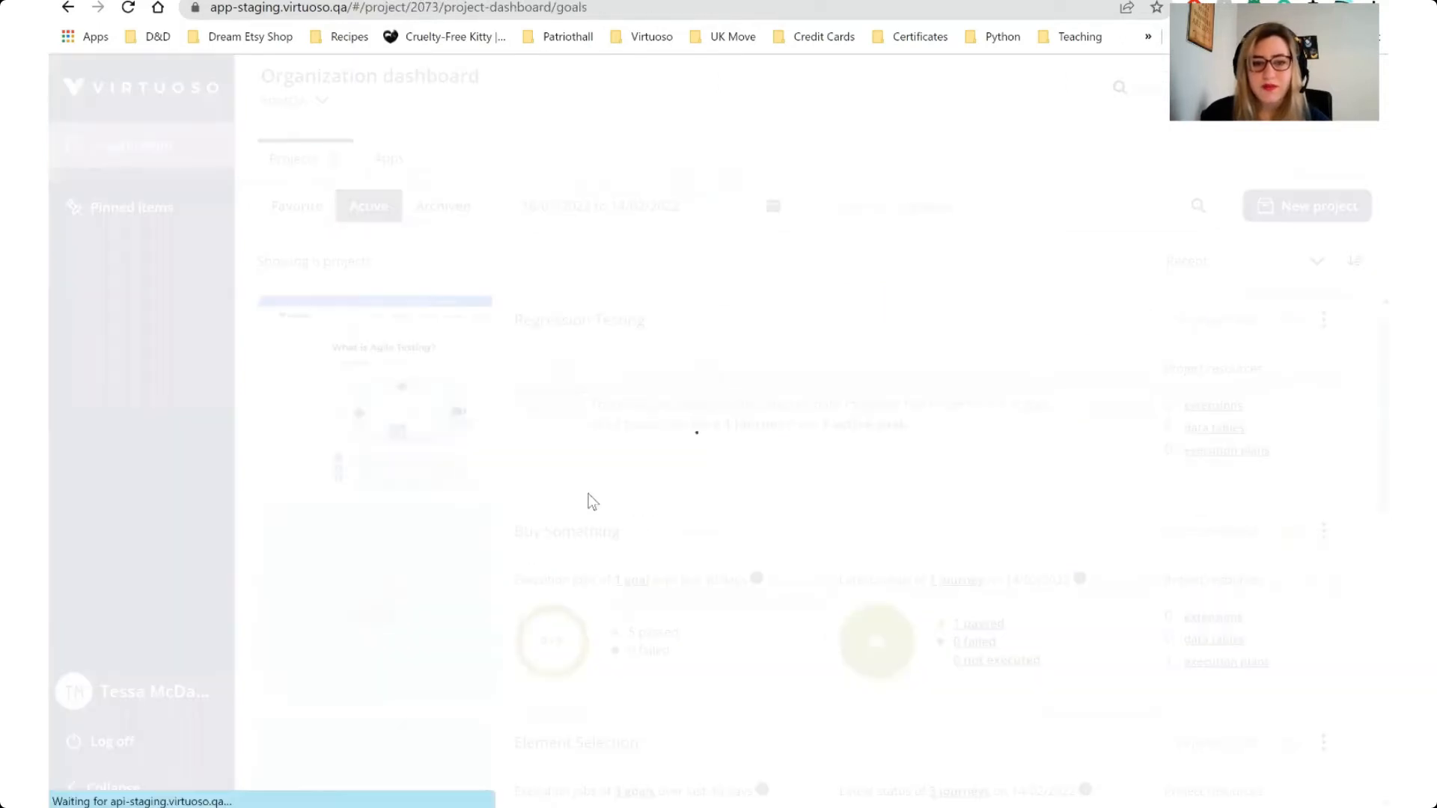
click(359, 322)
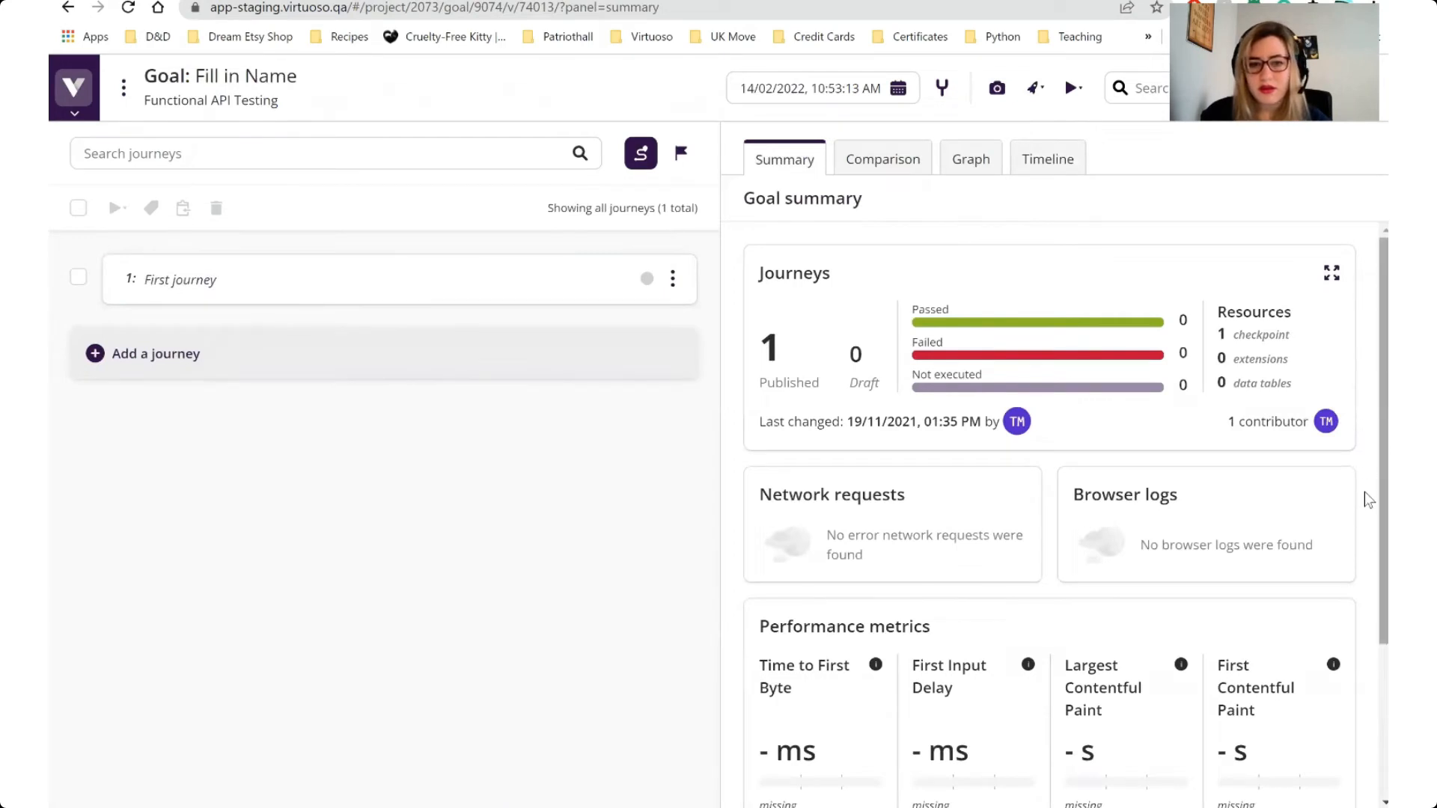
scroll(1298, 376, down, 1)
click(442, 289)
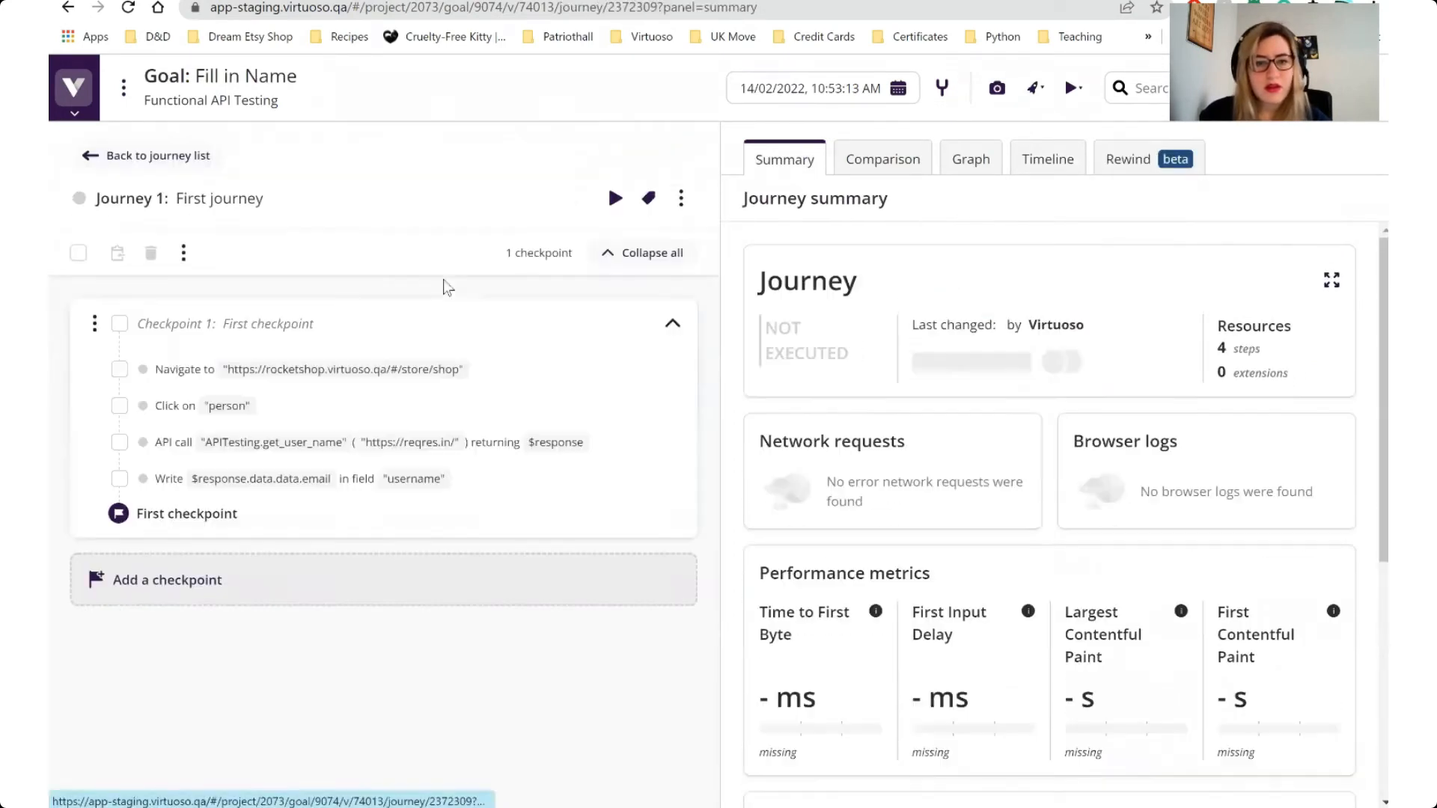
Step: Execute First journey and open its step-by-step results in the new execution report
click(614, 198)
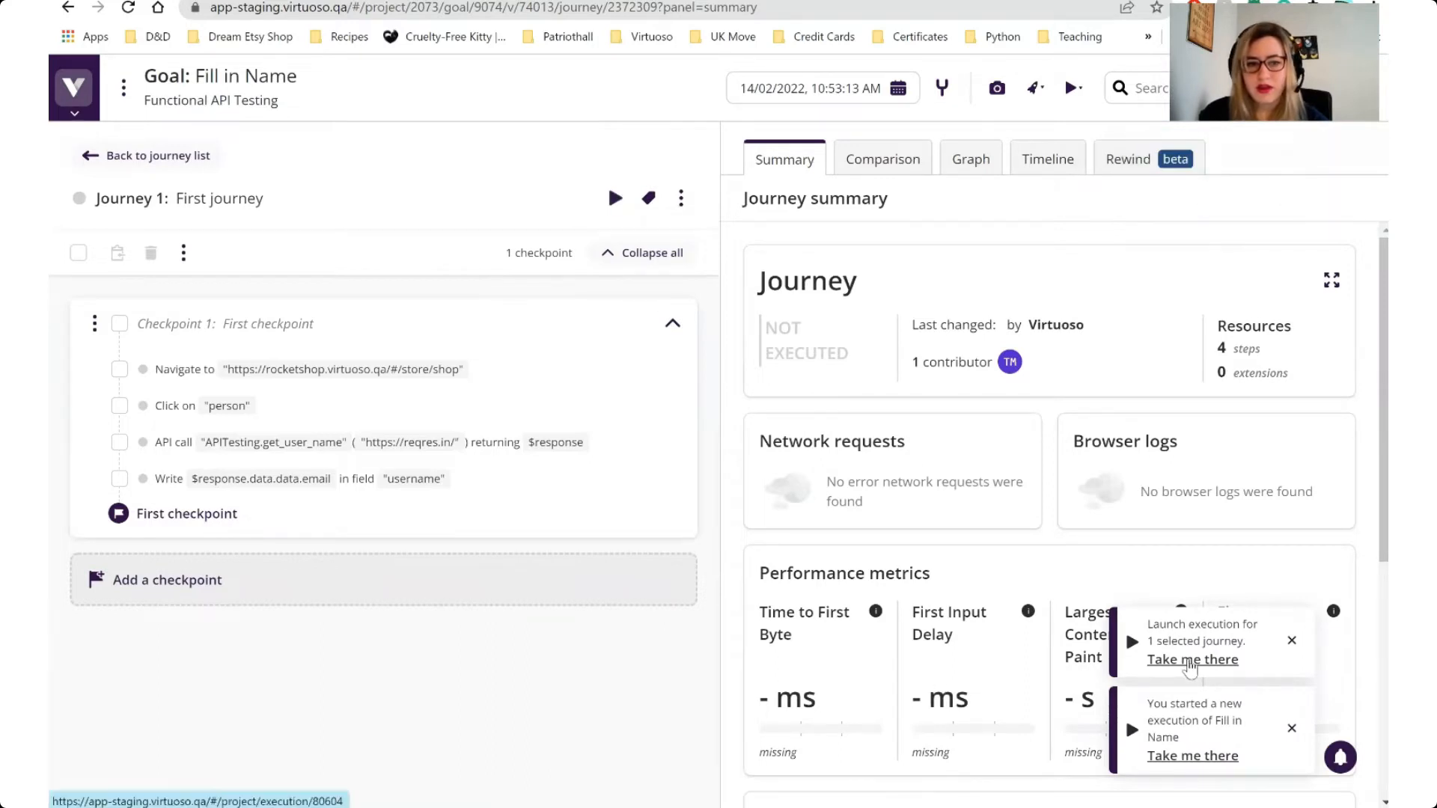
click(1190, 662)
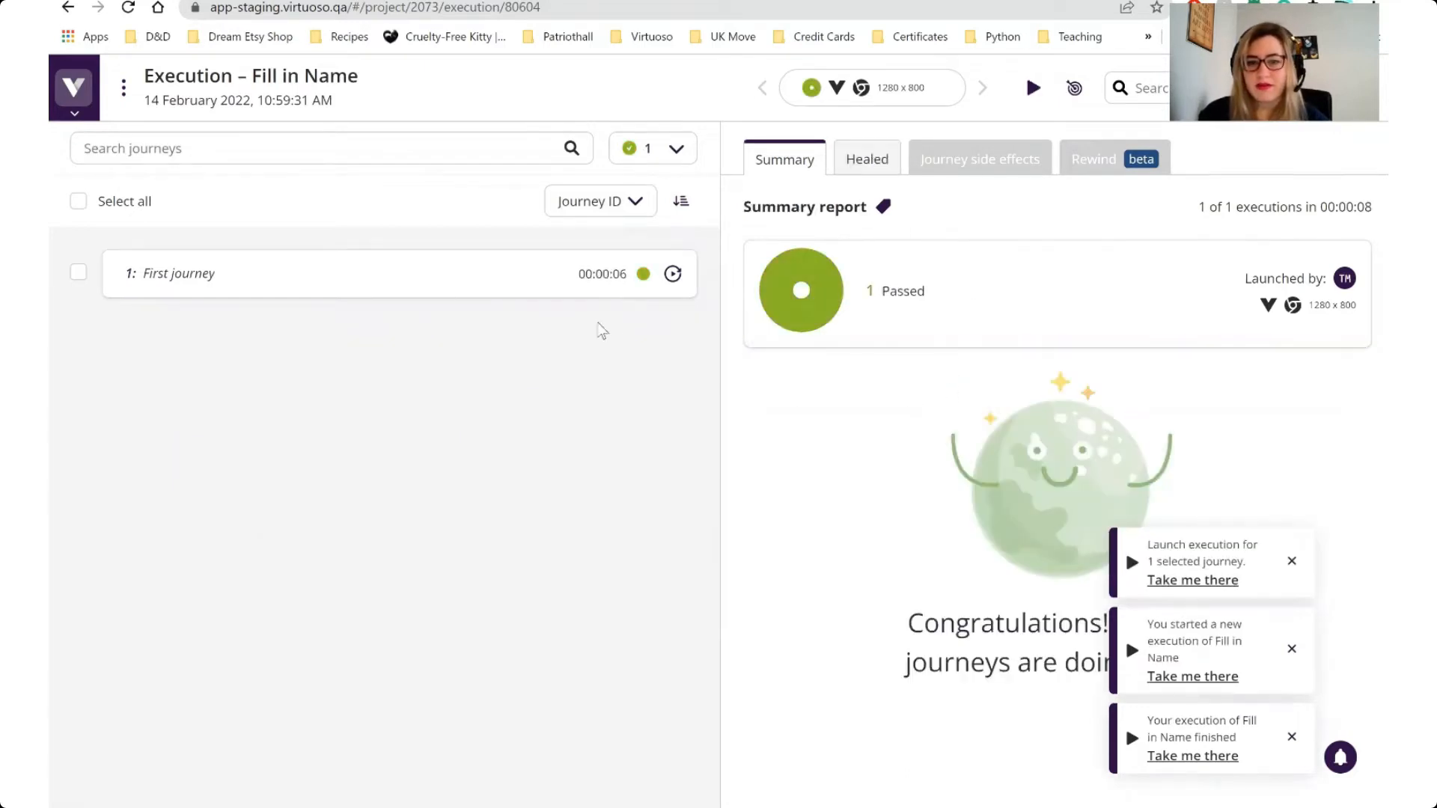
click(238, 283)
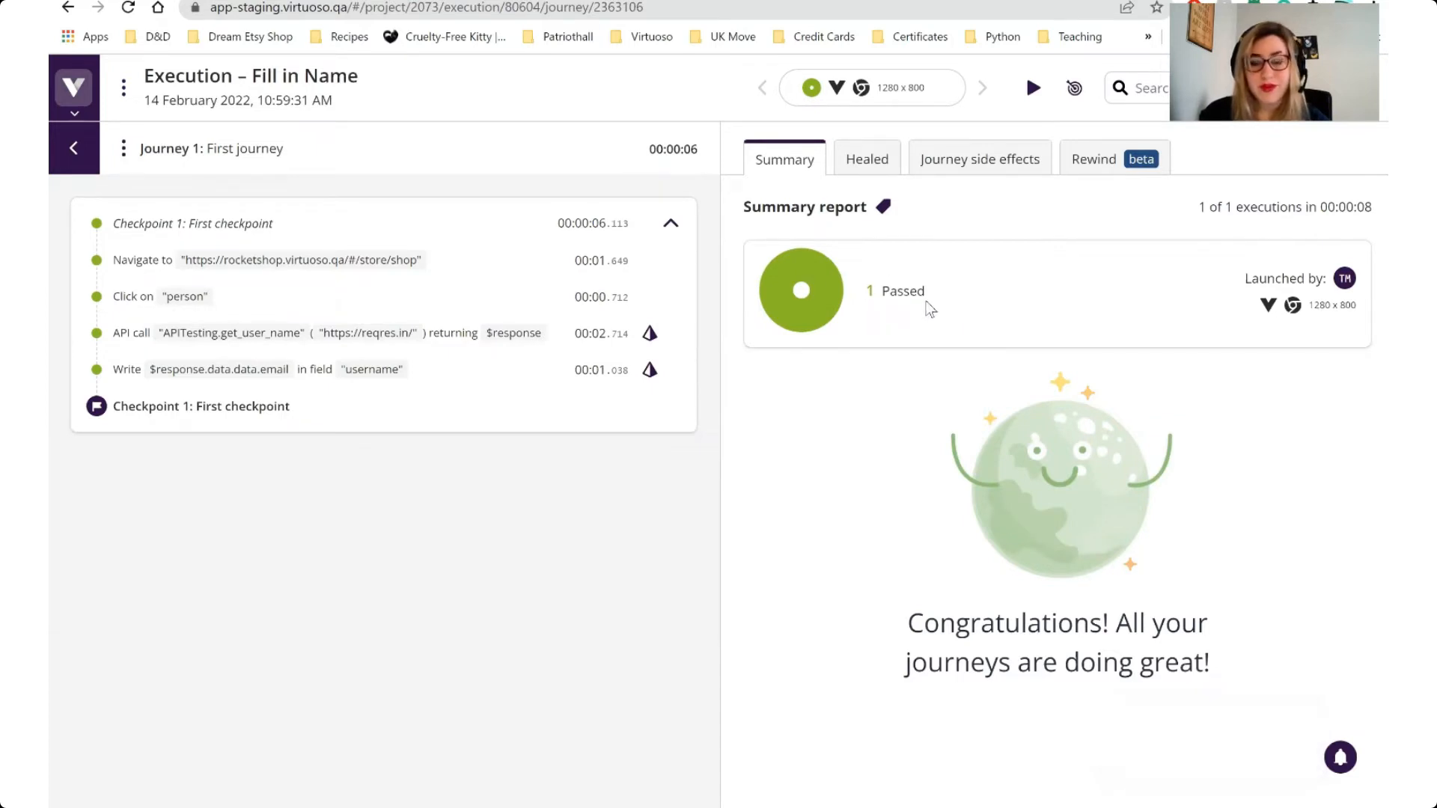
Step: Examine the execution's healed elements and the journey side effects, including the data used by the API call
click(868, 166)
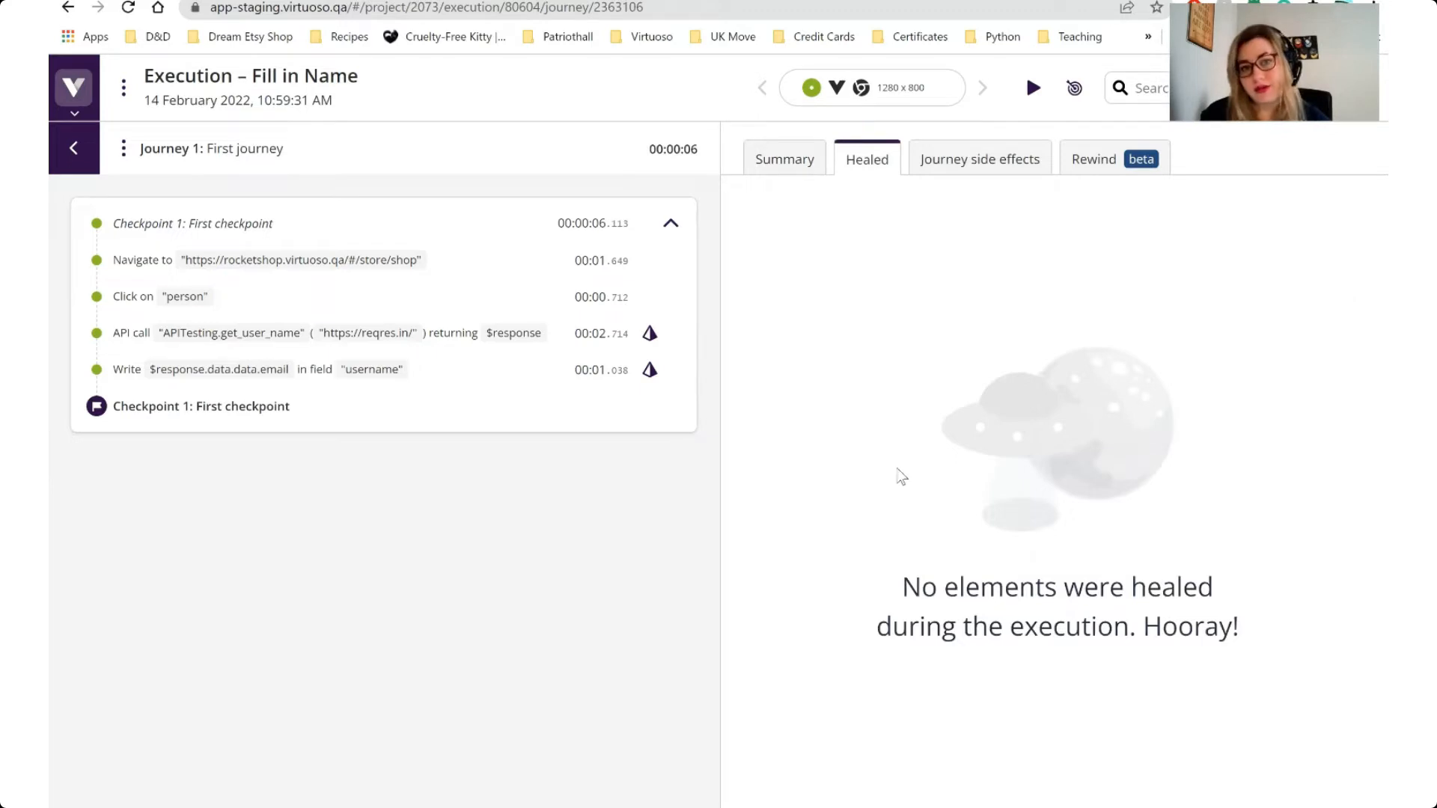
click(945, 161)
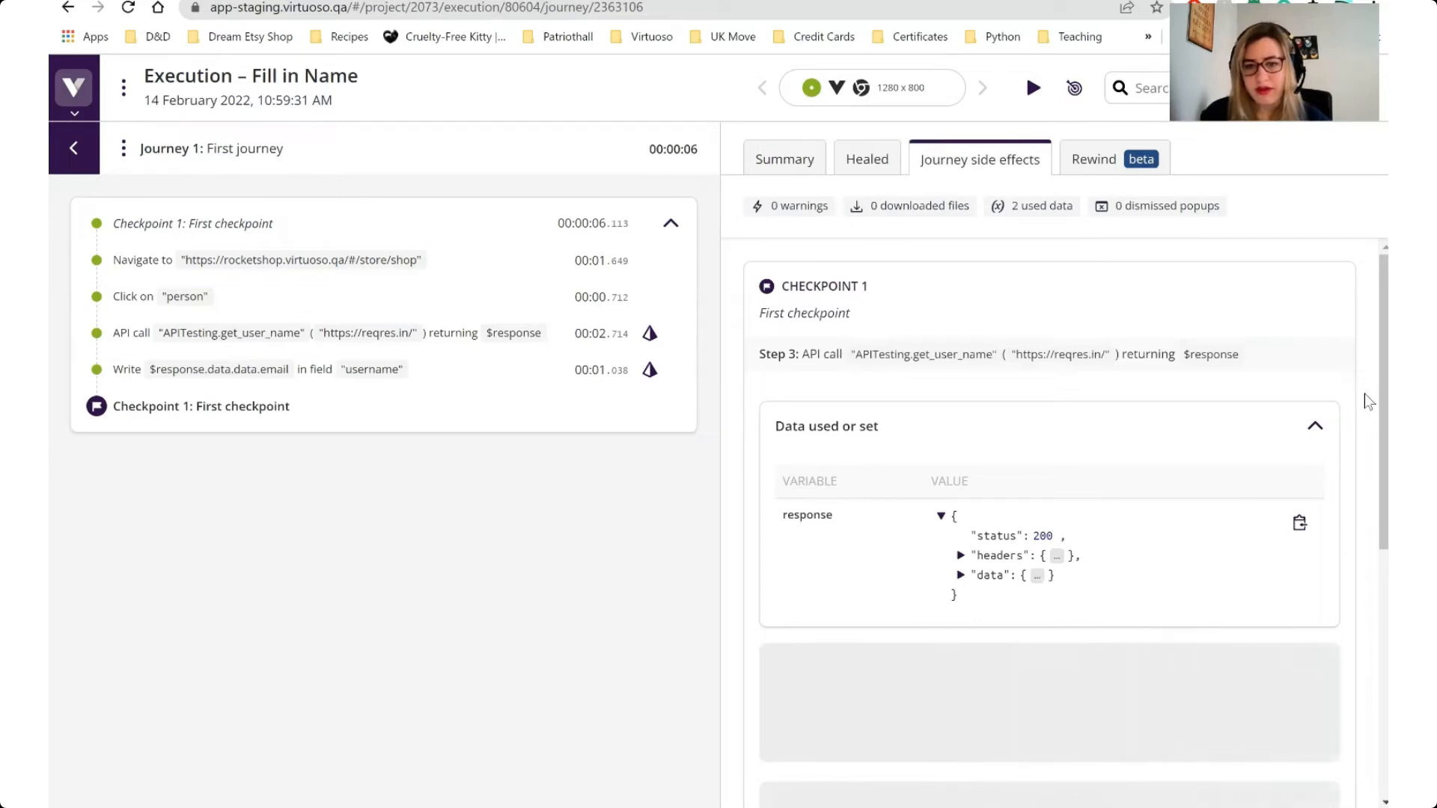
scroll(1369, 408, down, 1)
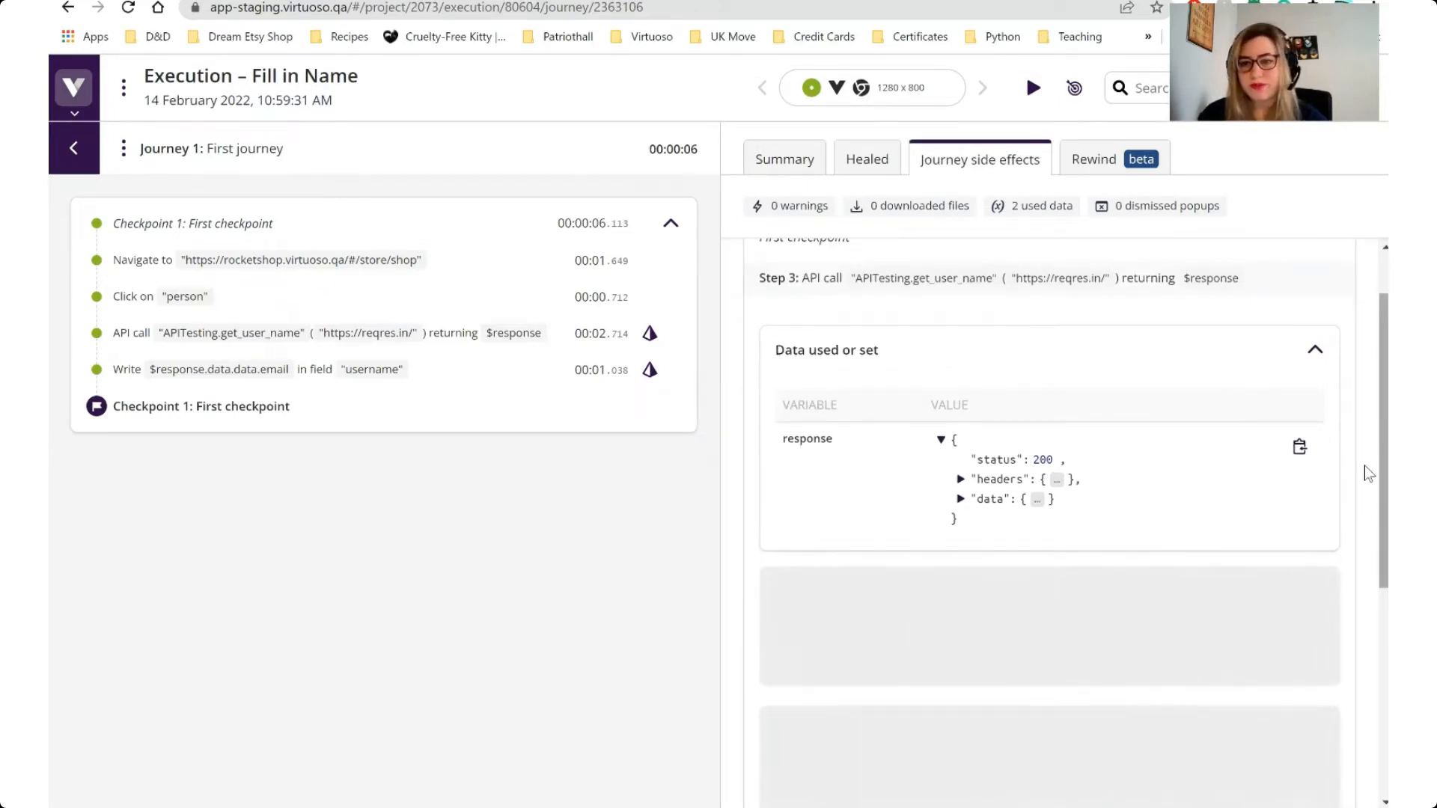
scroll(1366, 449, up, 1)
Step: Play the Rewind recording of the journey's execution through to its end and return to the execution summary
click(1088, 155)
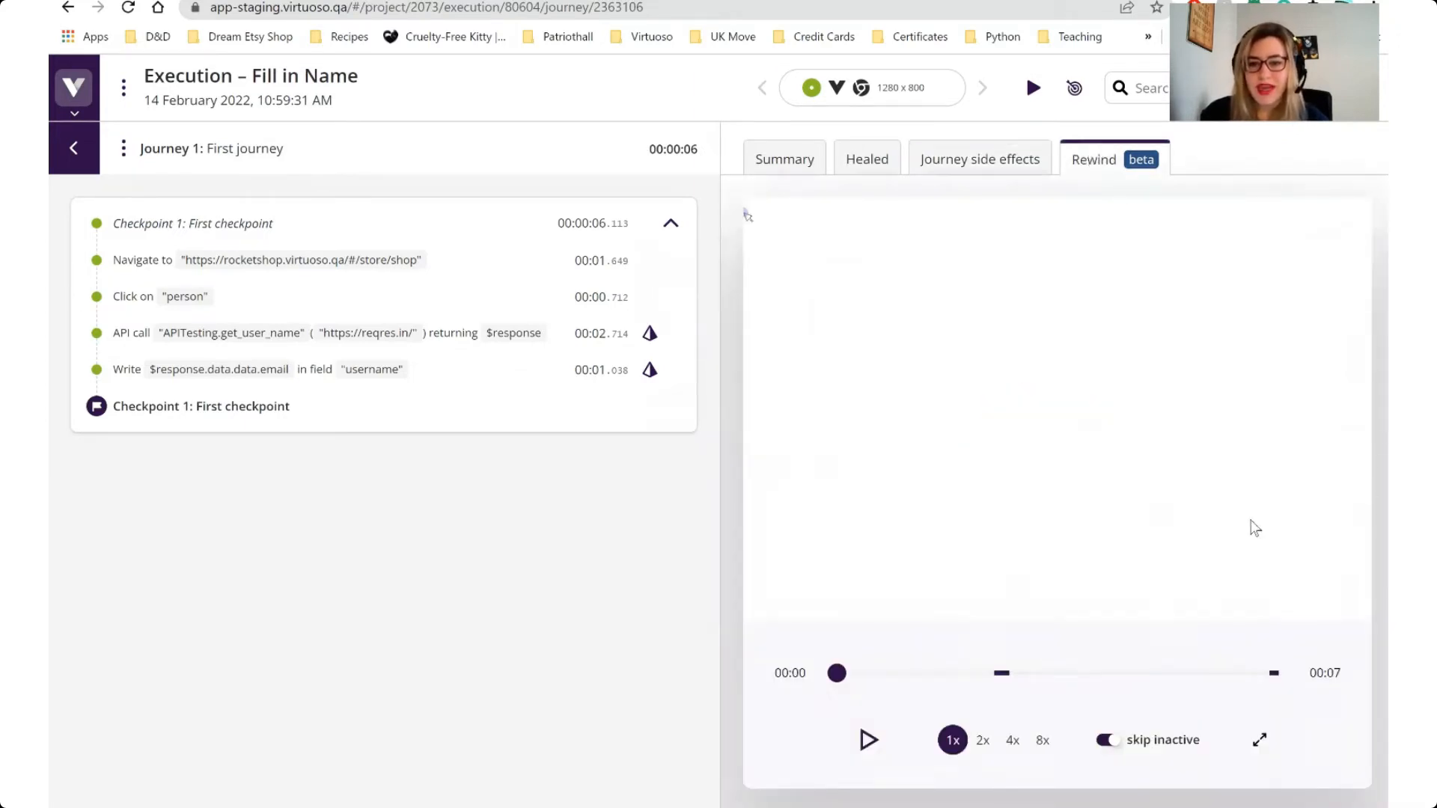
click(868, 740)
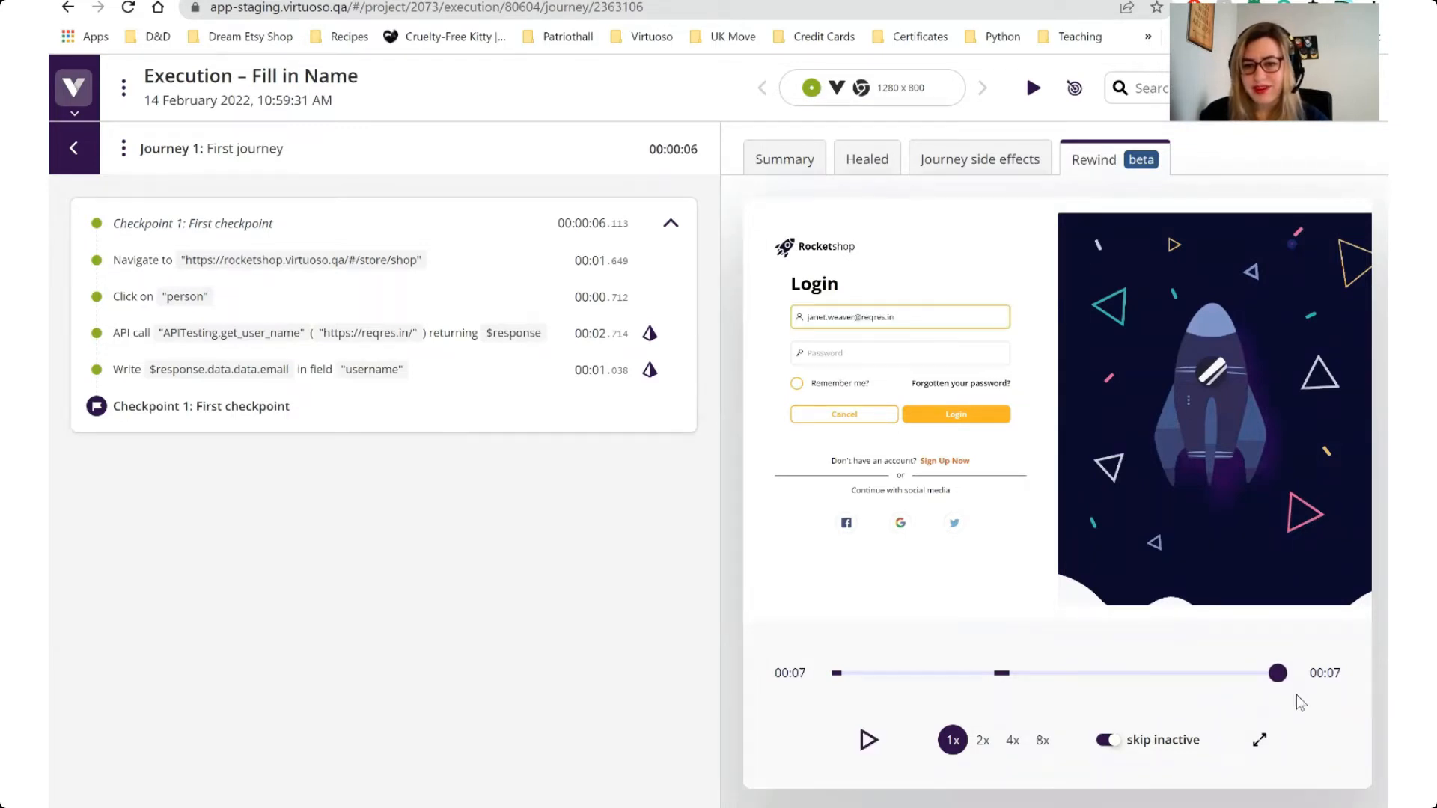
click(1272, 677)
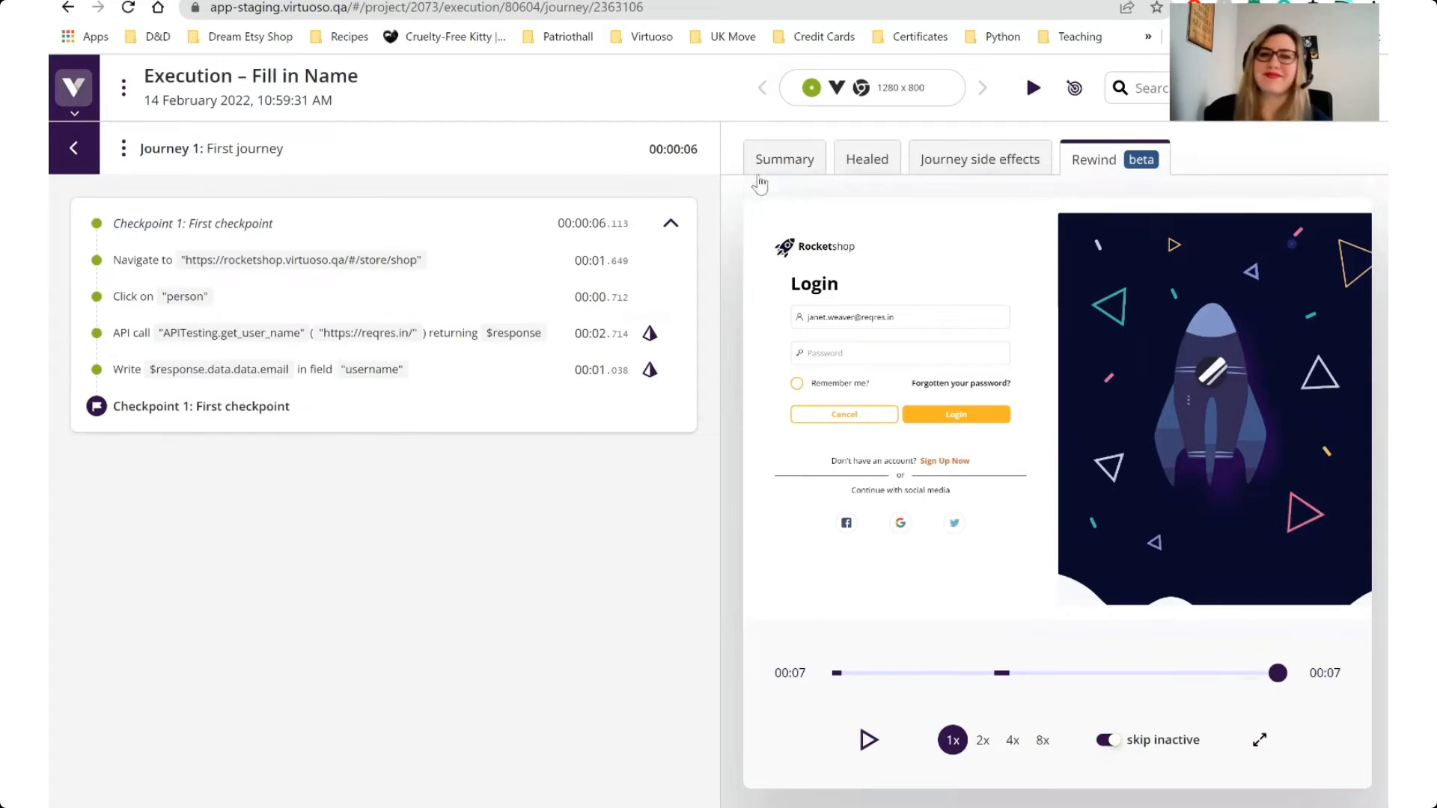
click(792, 167)
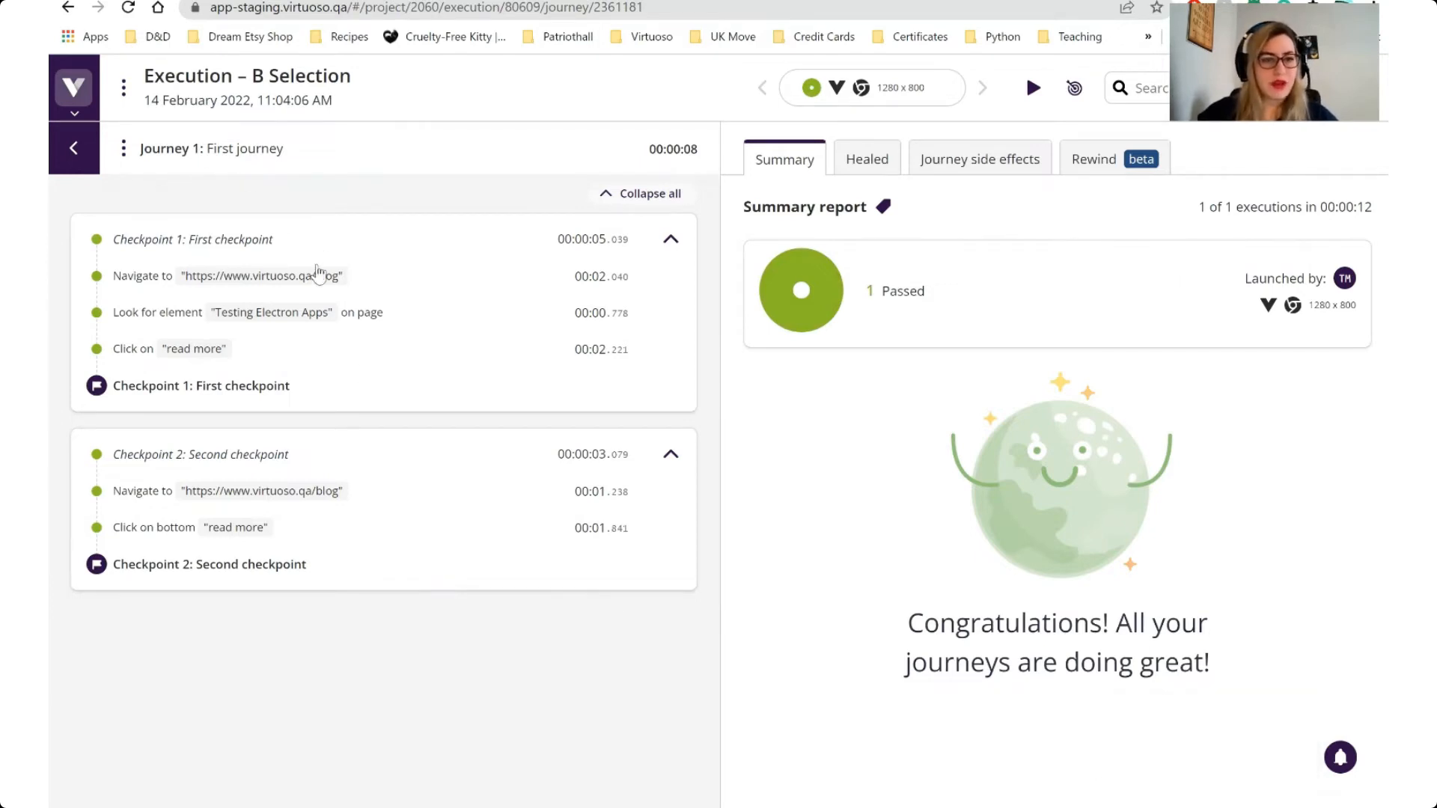
Step: Open the execution step that looks for "Testing Electron Apps" and examine its screenshot before element interaction
click(153, 313)
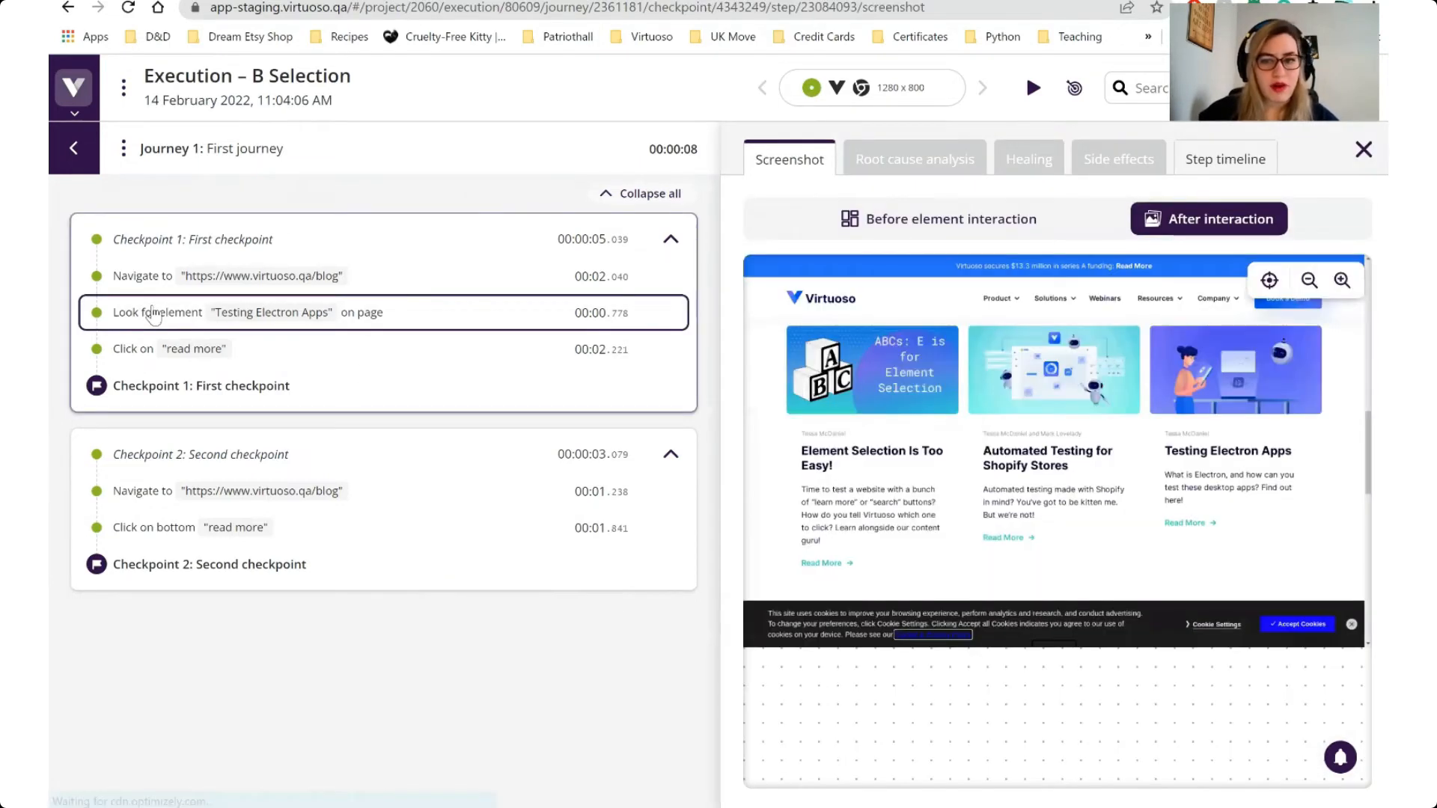
click(977, 224)
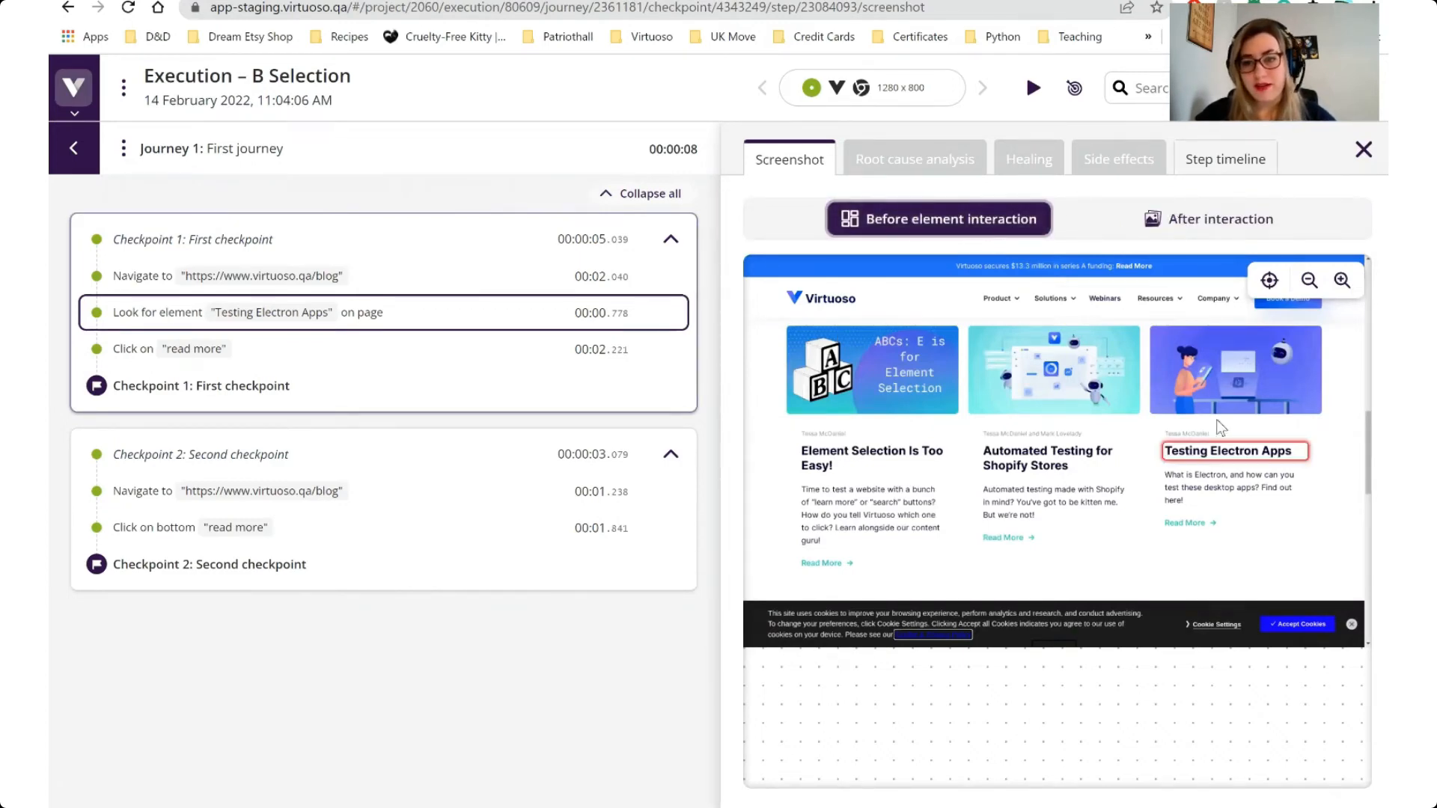
mouse_move(1181, 458)
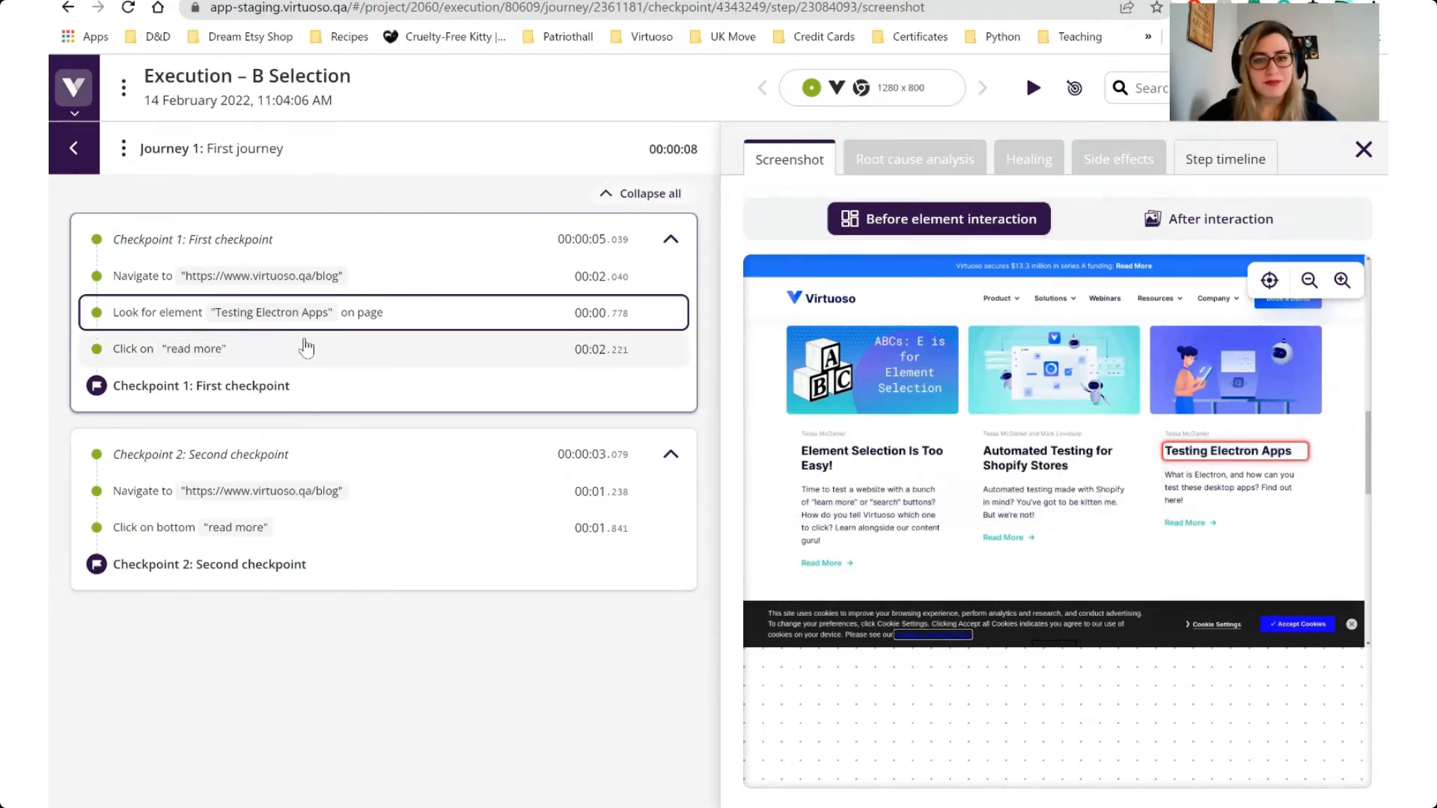
Step: Compare the "read more" step of the first checkpoint before and after interaction, and open its step timeline
click(306, 348)
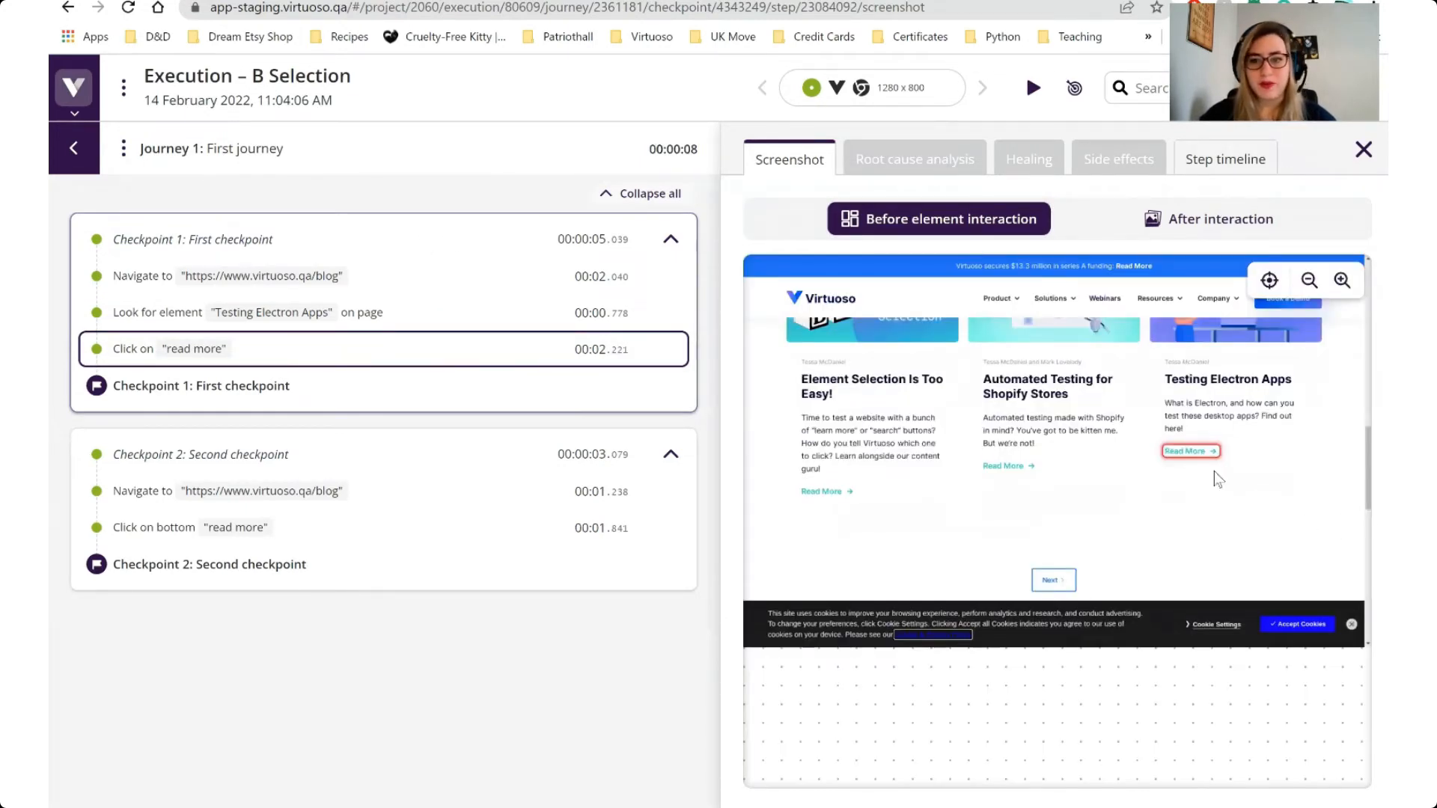
click(1235, 220)
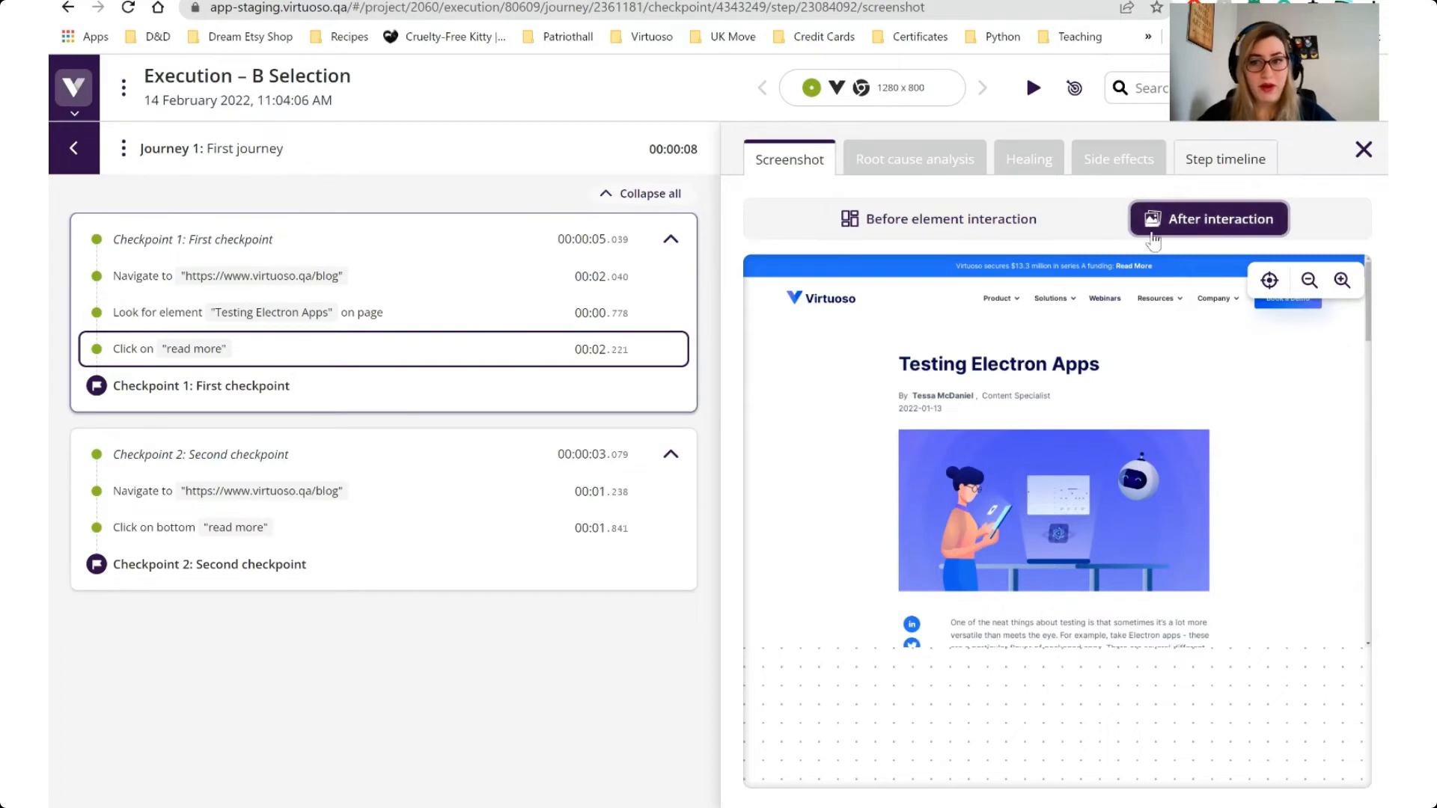
click(1205, 159)
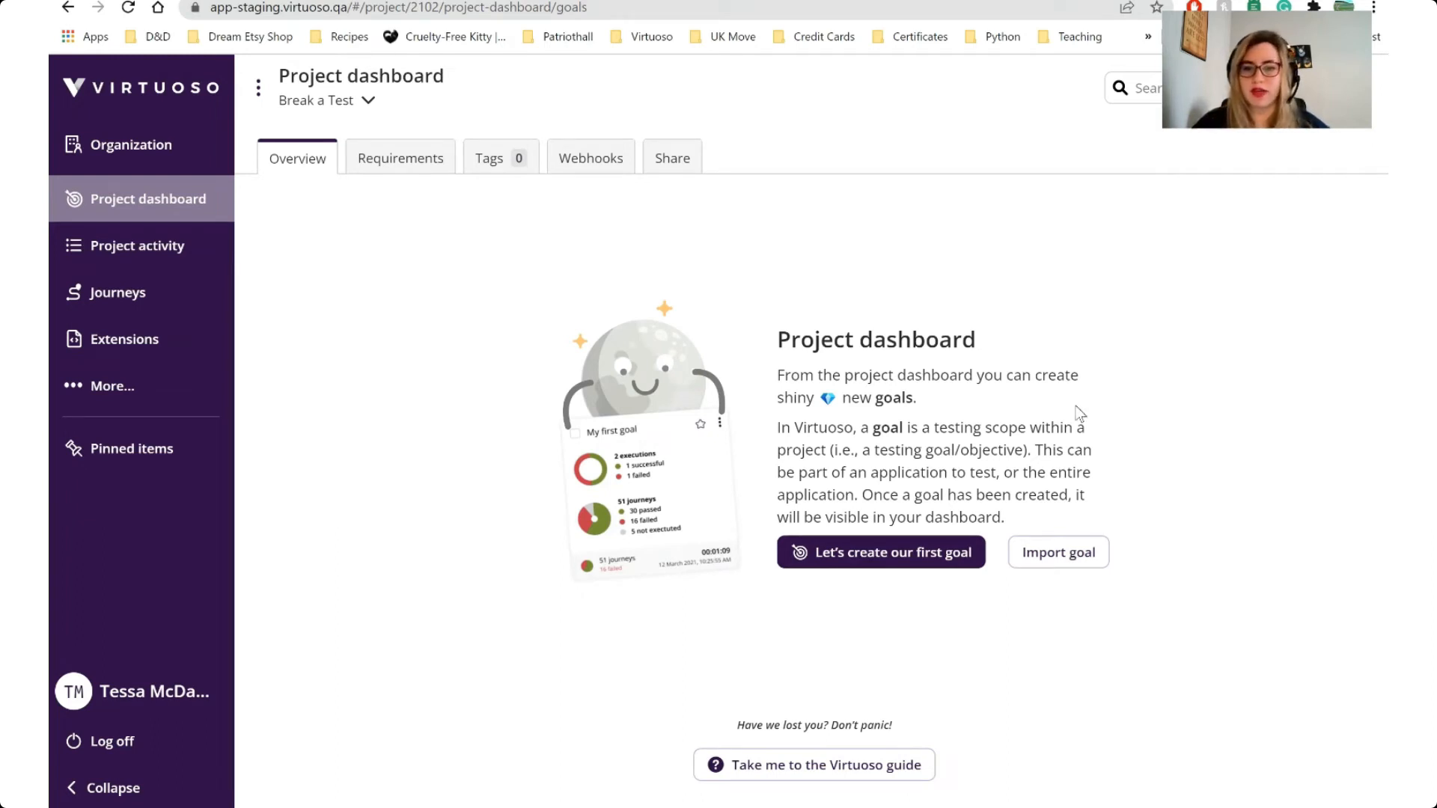
click(844, 555)
click(1002, 292)
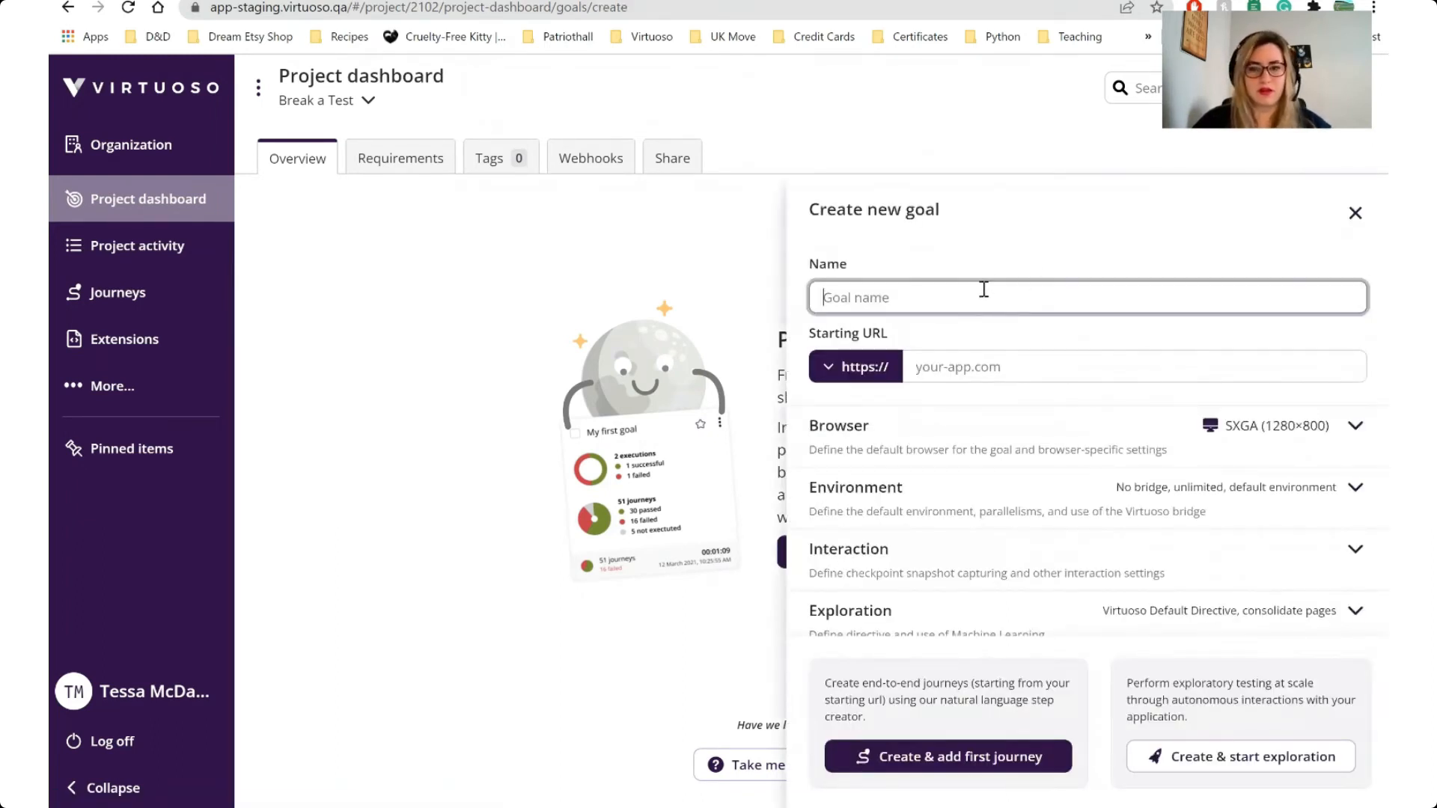
text(B)
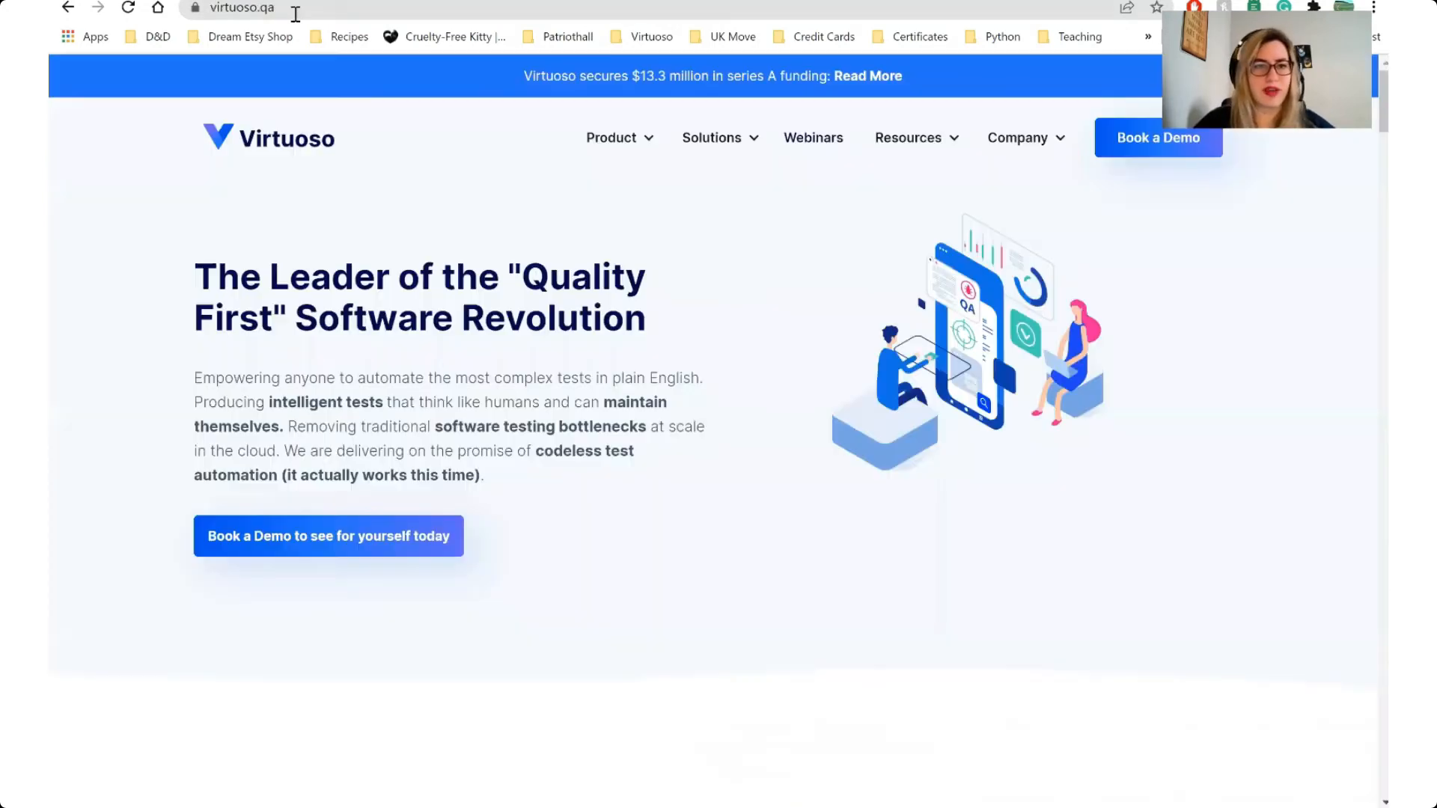
click(299, 9)
key(ctrl+c)
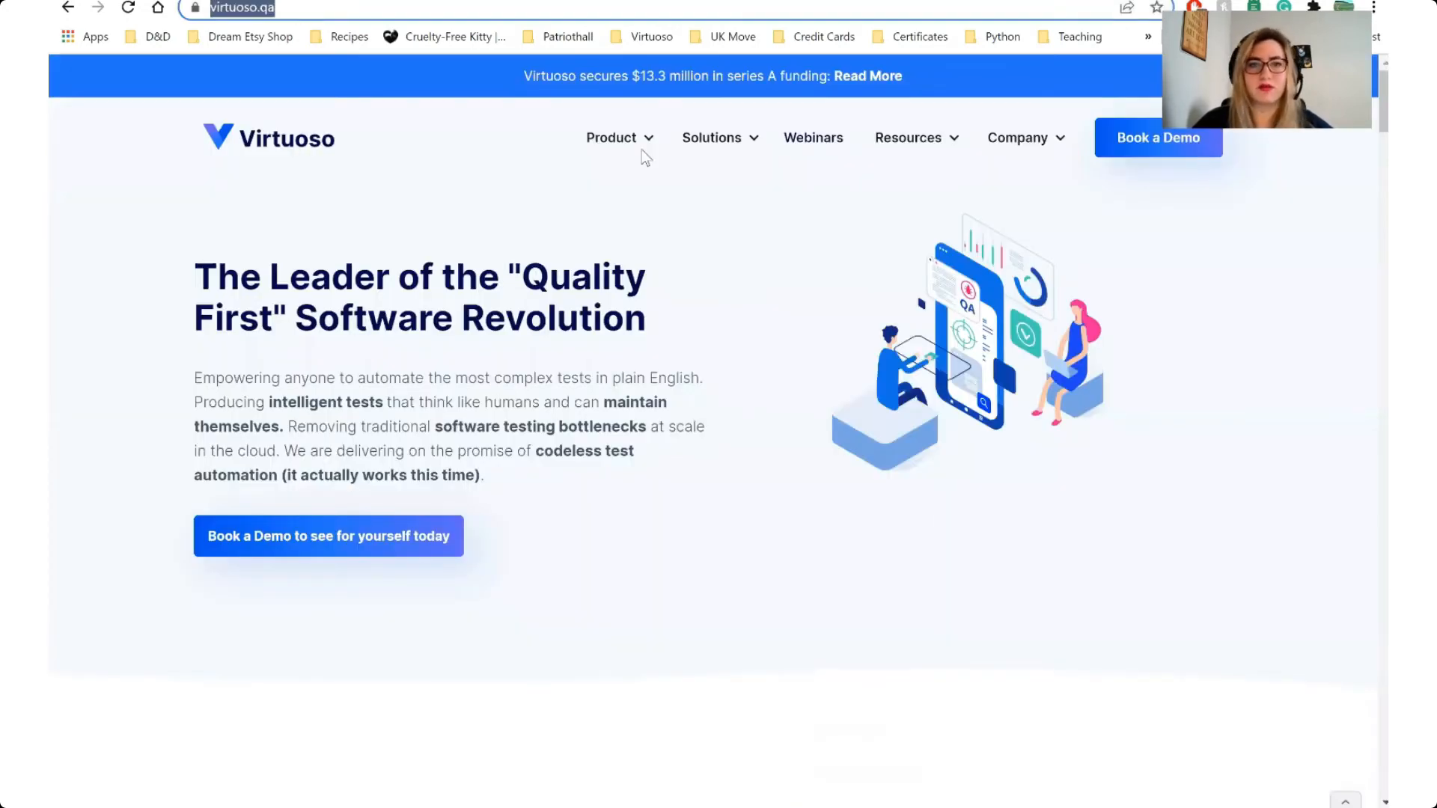
key(ctrl+Tab)
click(965, 360)
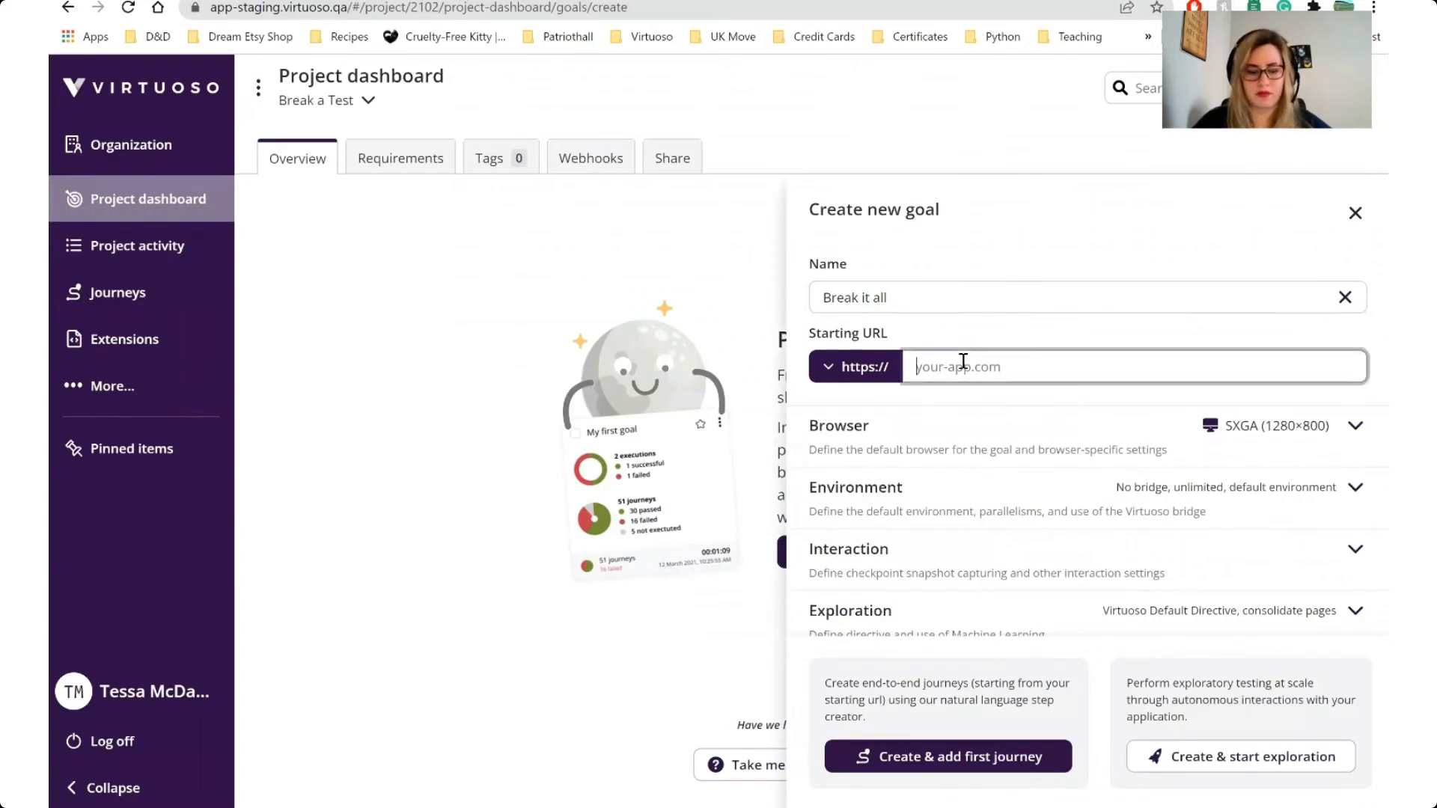
key(ctrl+v)
click(924, 759)
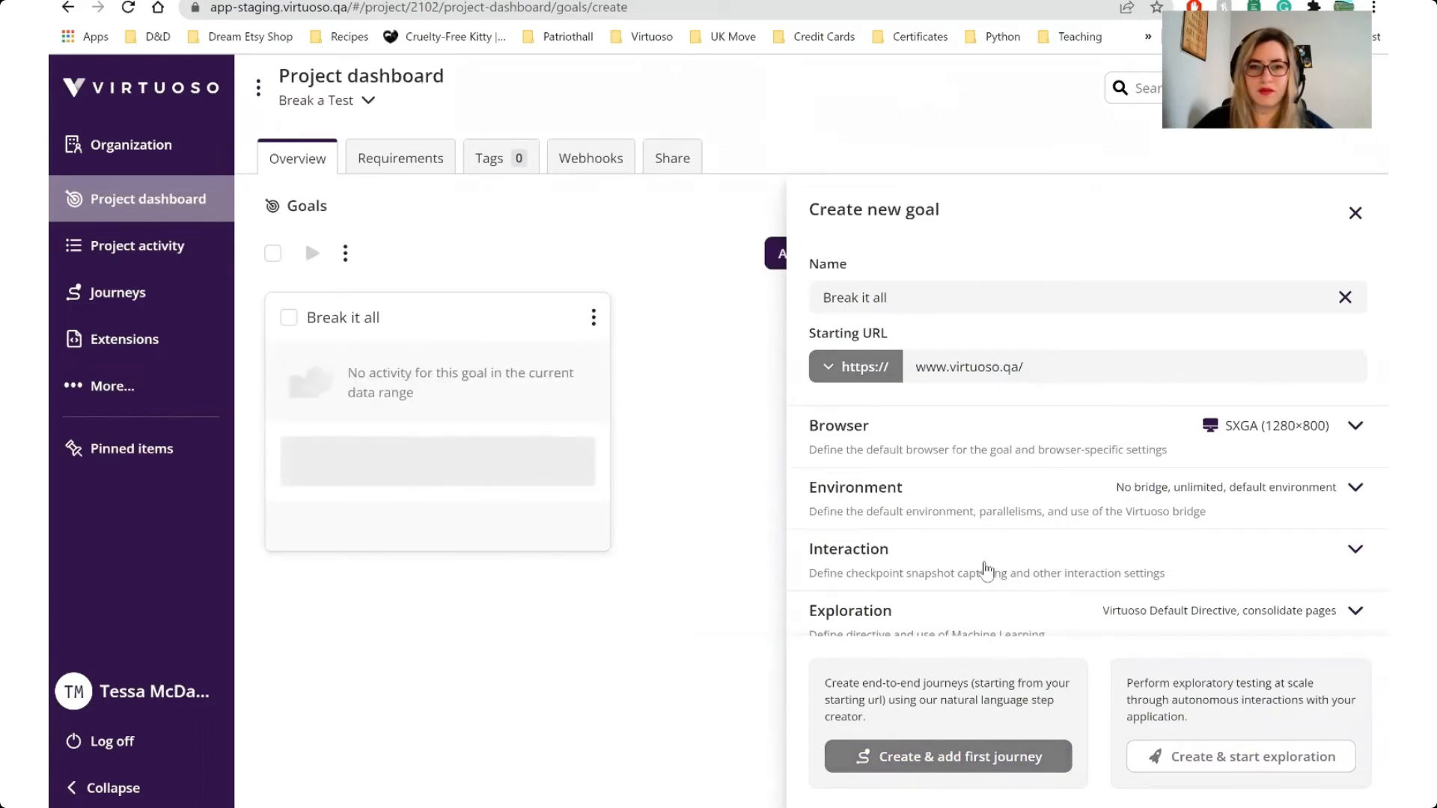
click(346, 321)
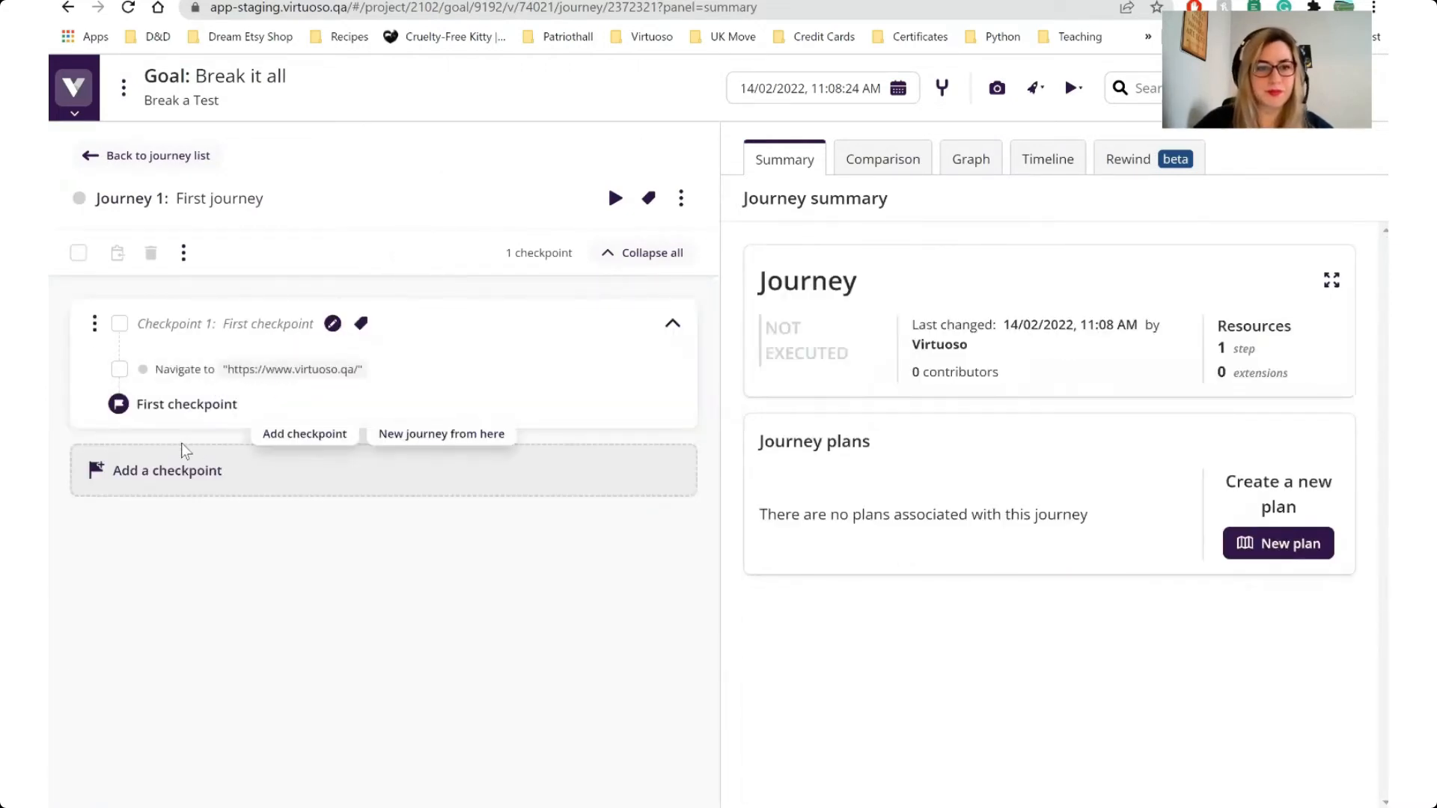
Step: Add the test step click "book a demon" after the navigation step in First checkpoint
click(334, 389)
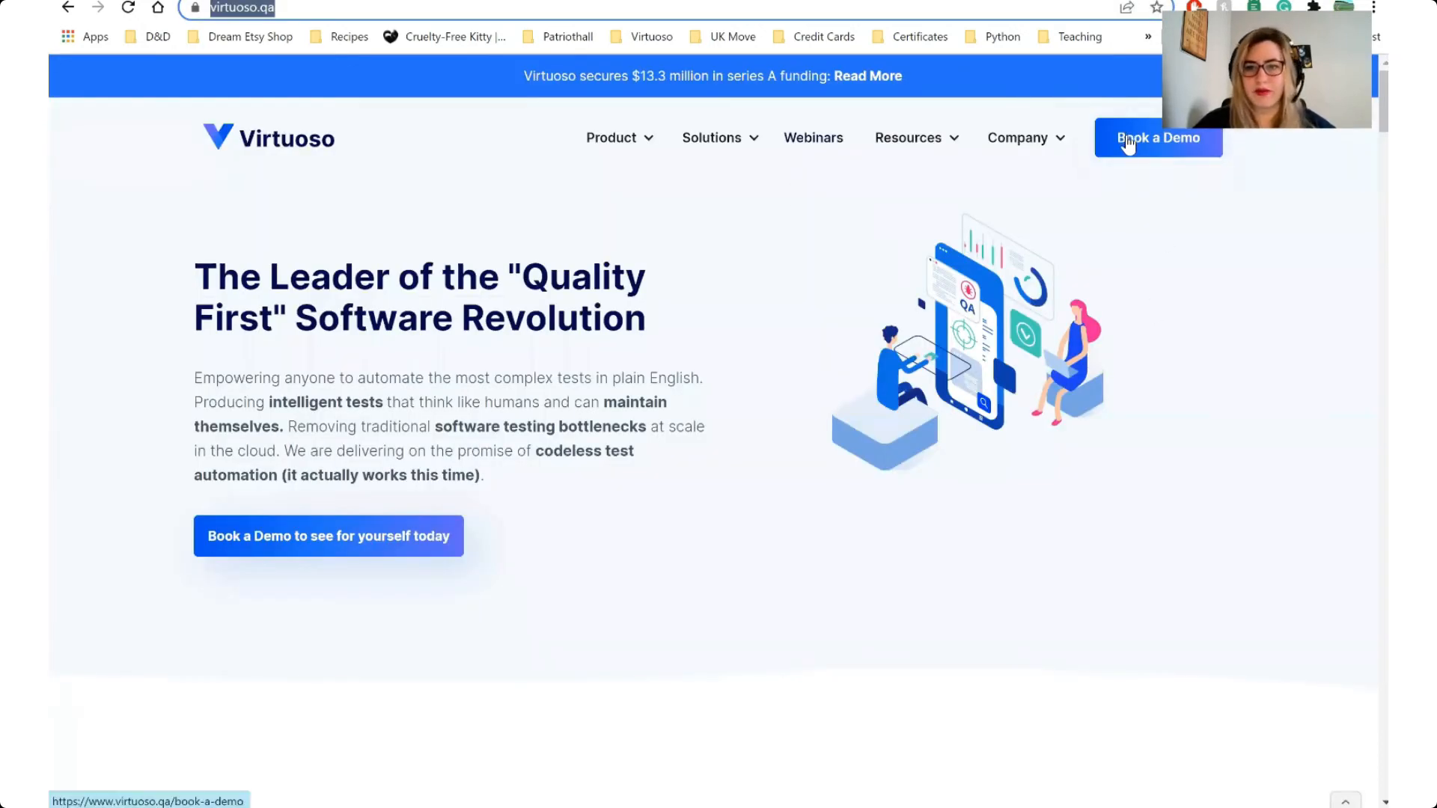
click(343, 2)
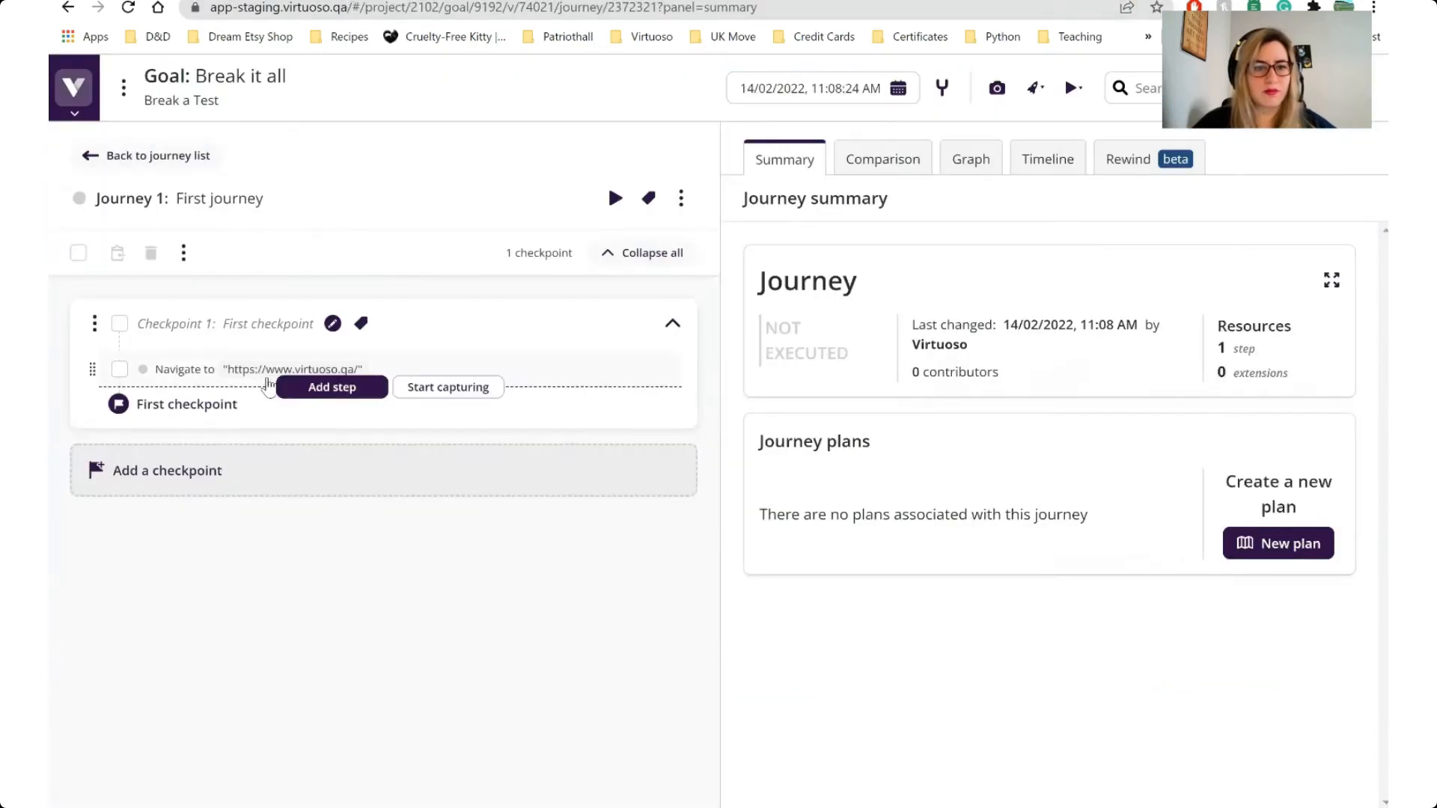
click(314, 388)
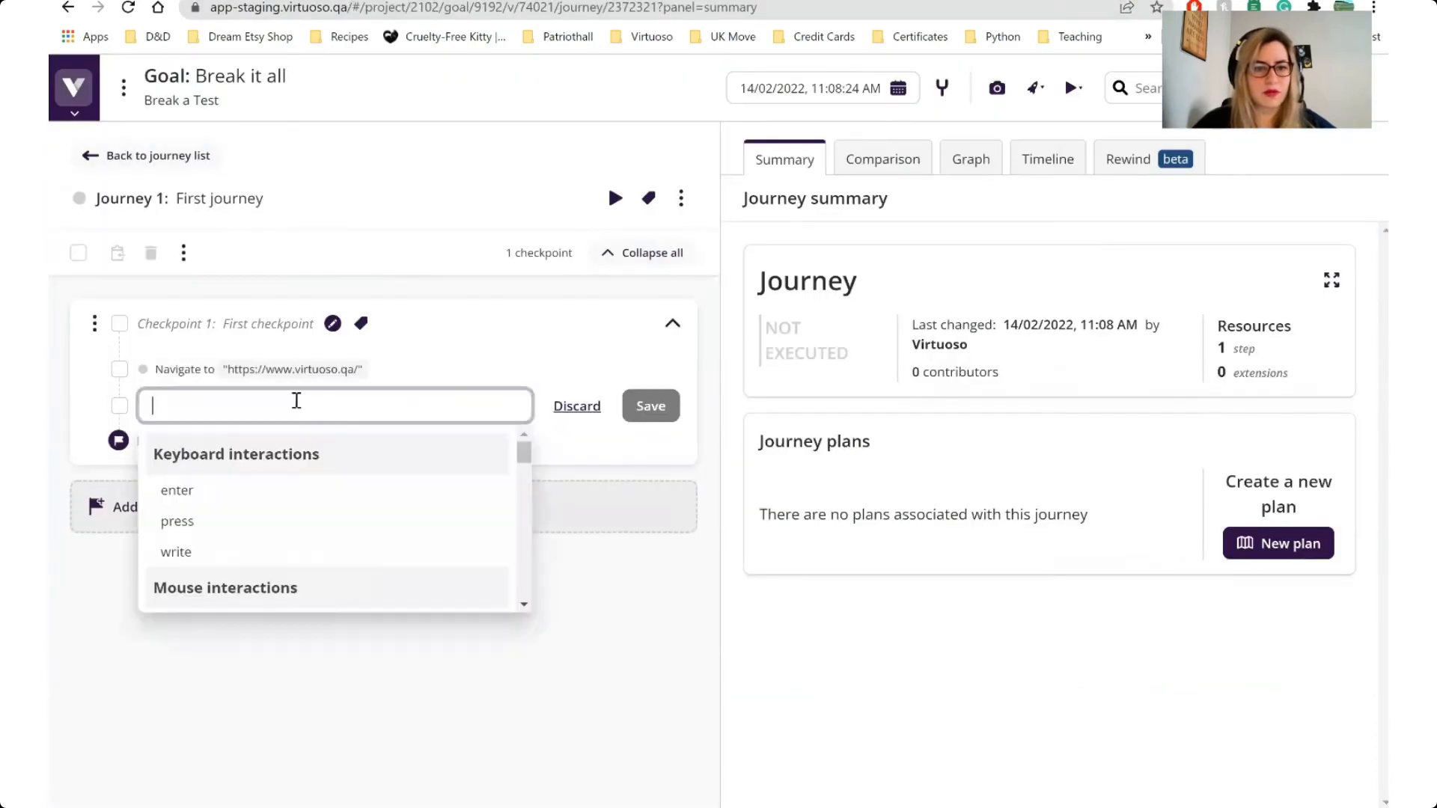
text(click ")
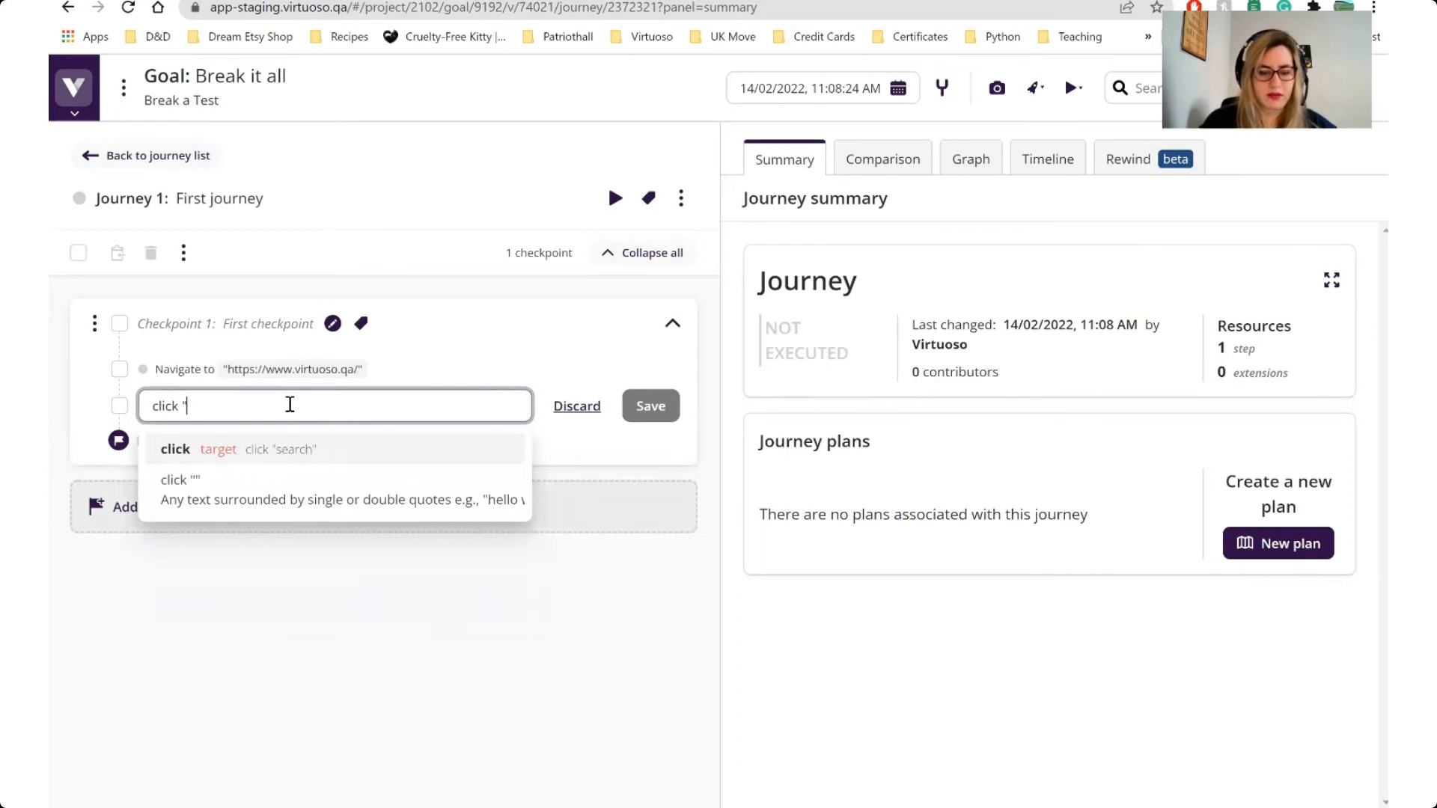
text(book a demon)
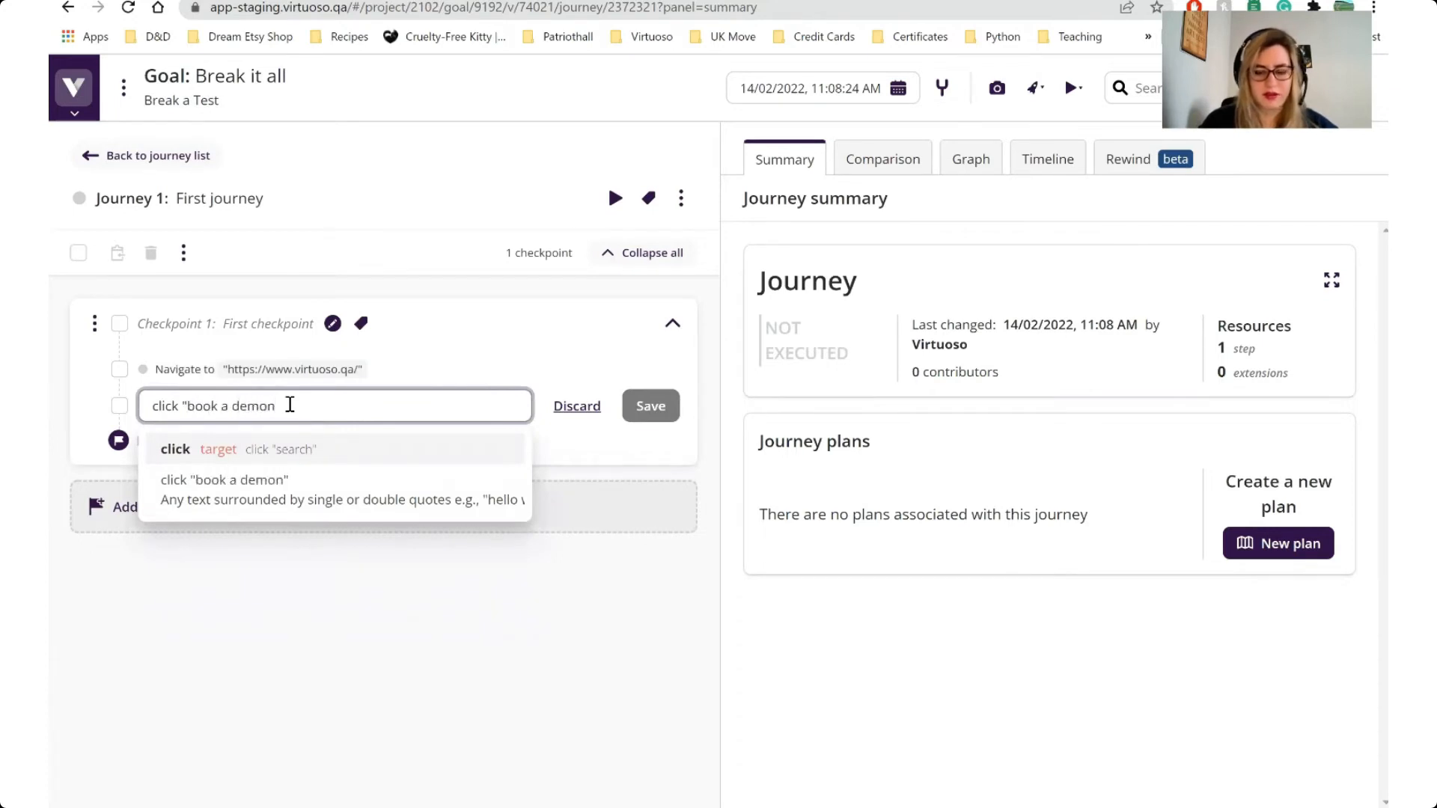
text(")
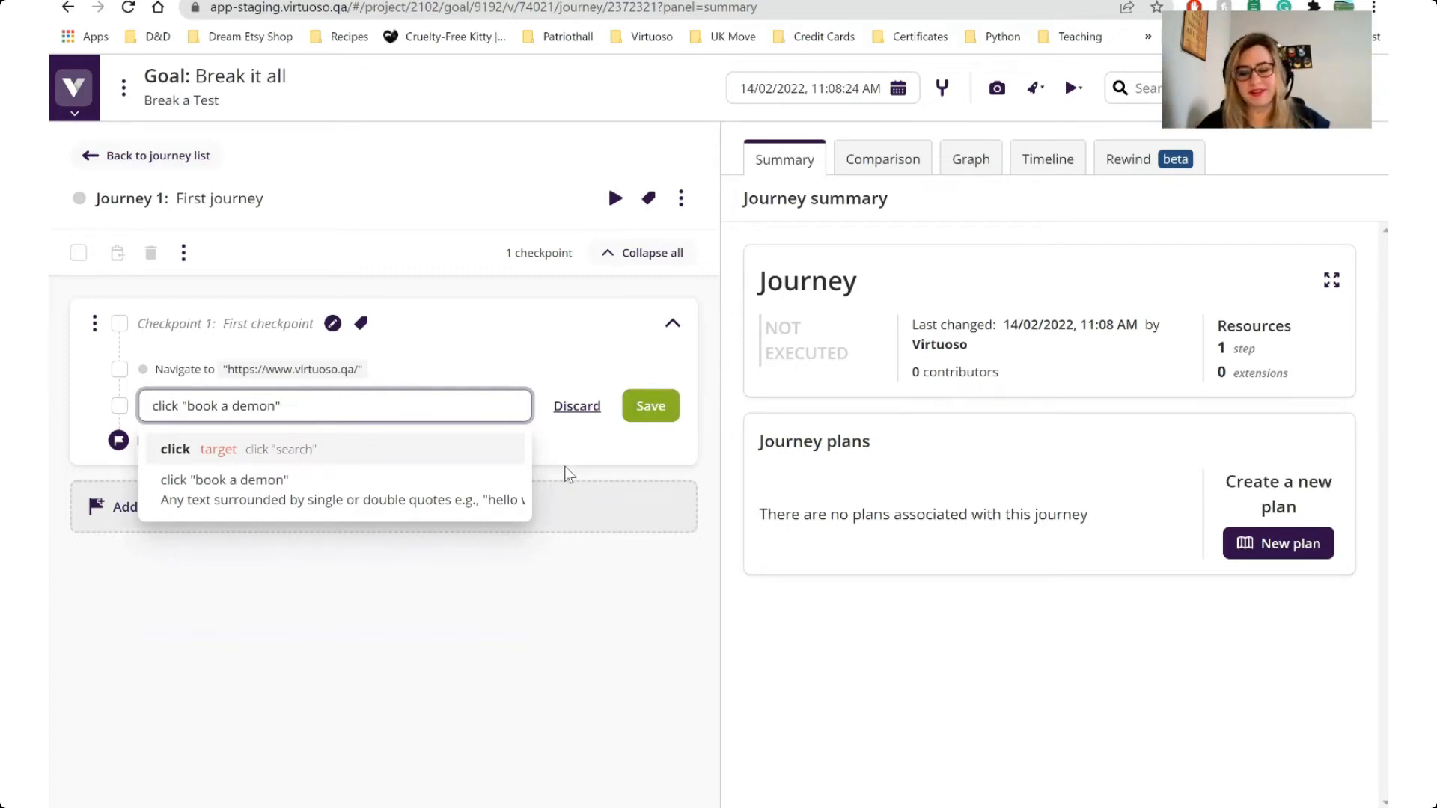
key(Return)
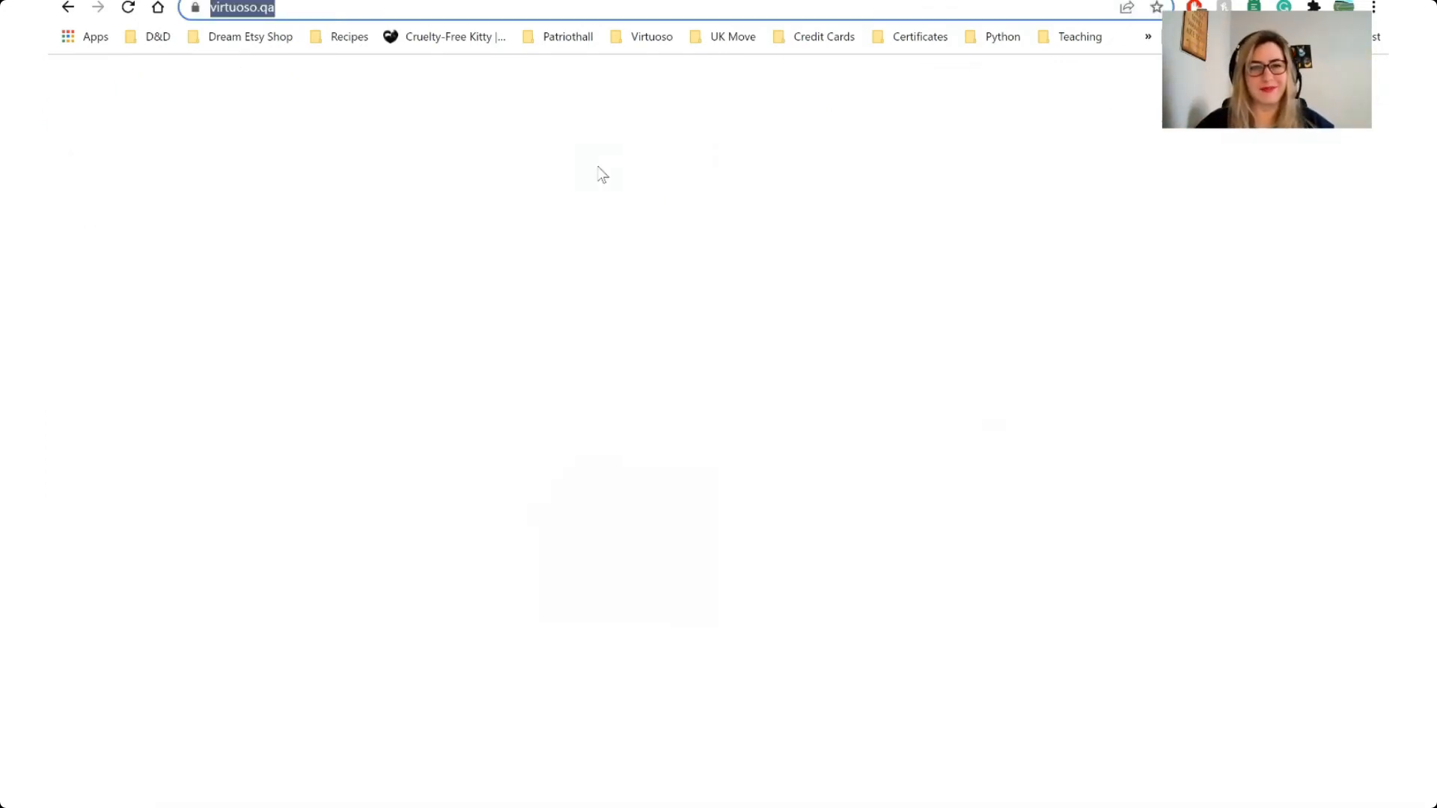
Step: Open the Book a Demo page on the Virtuoso website and copy the heading "In less than 45 minutes learn how to:"
click(1115, 149)
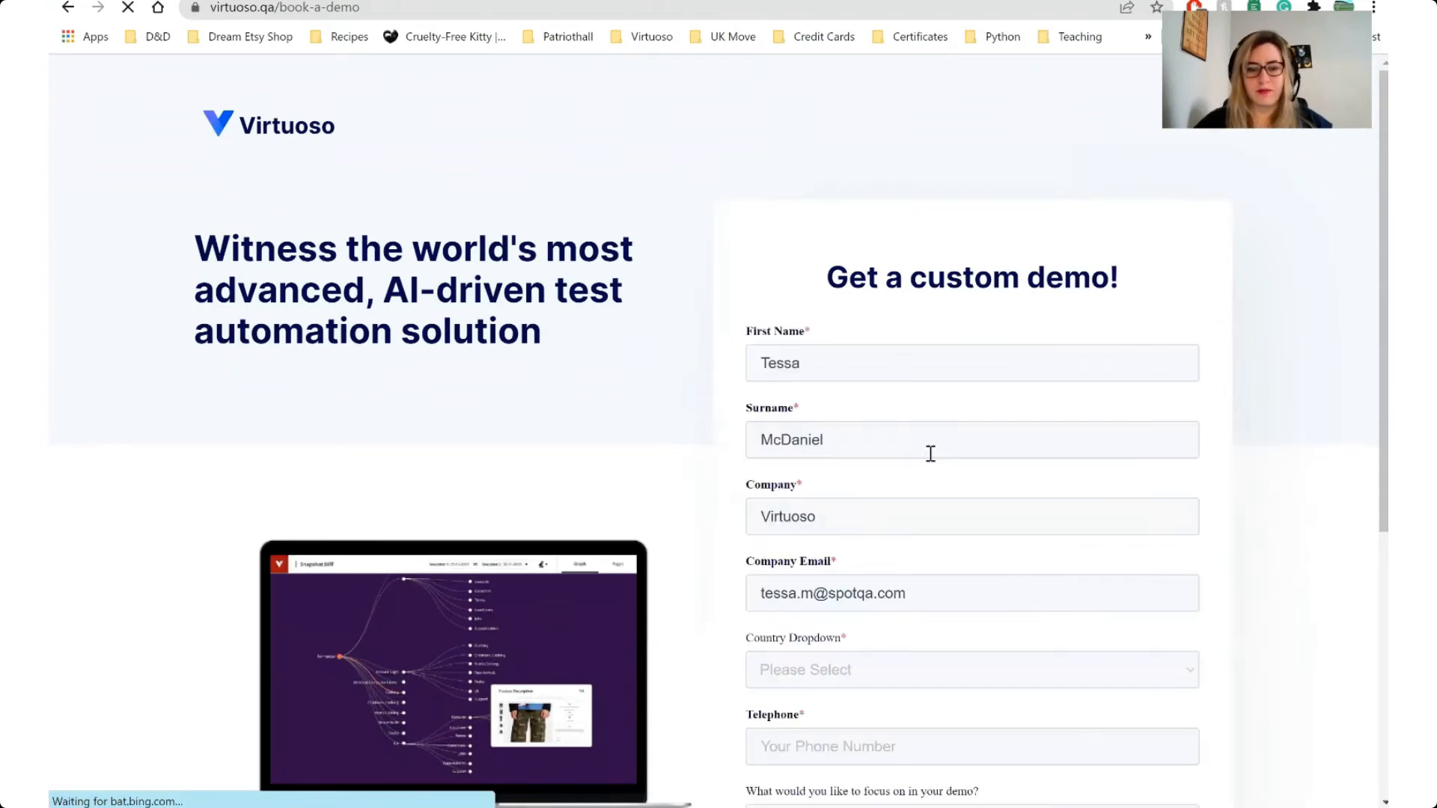
scroll(924, 455, down, 2)
scroll(913, 459, down, 3)
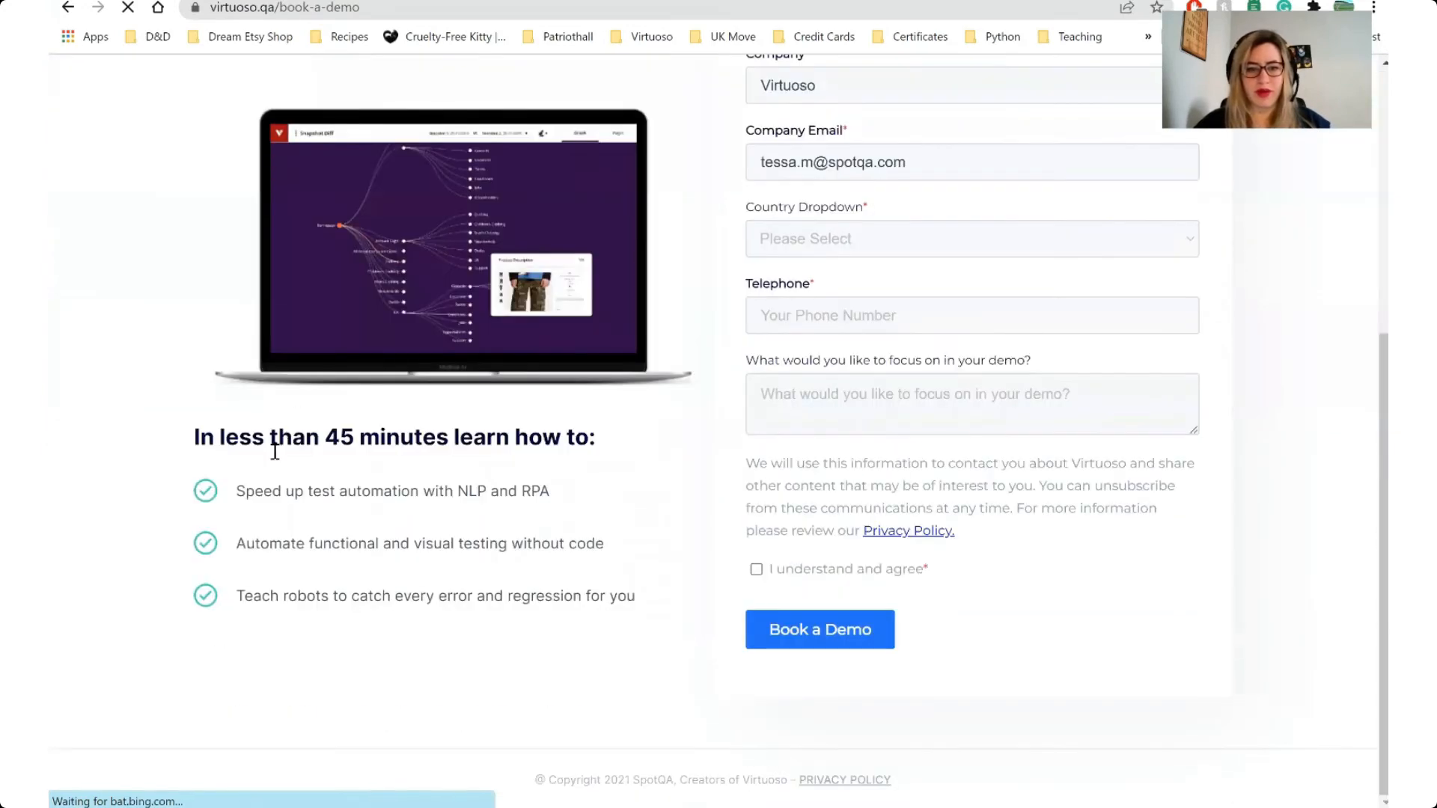
drag(194, 440, 599, 442)
key(ctrl+c)
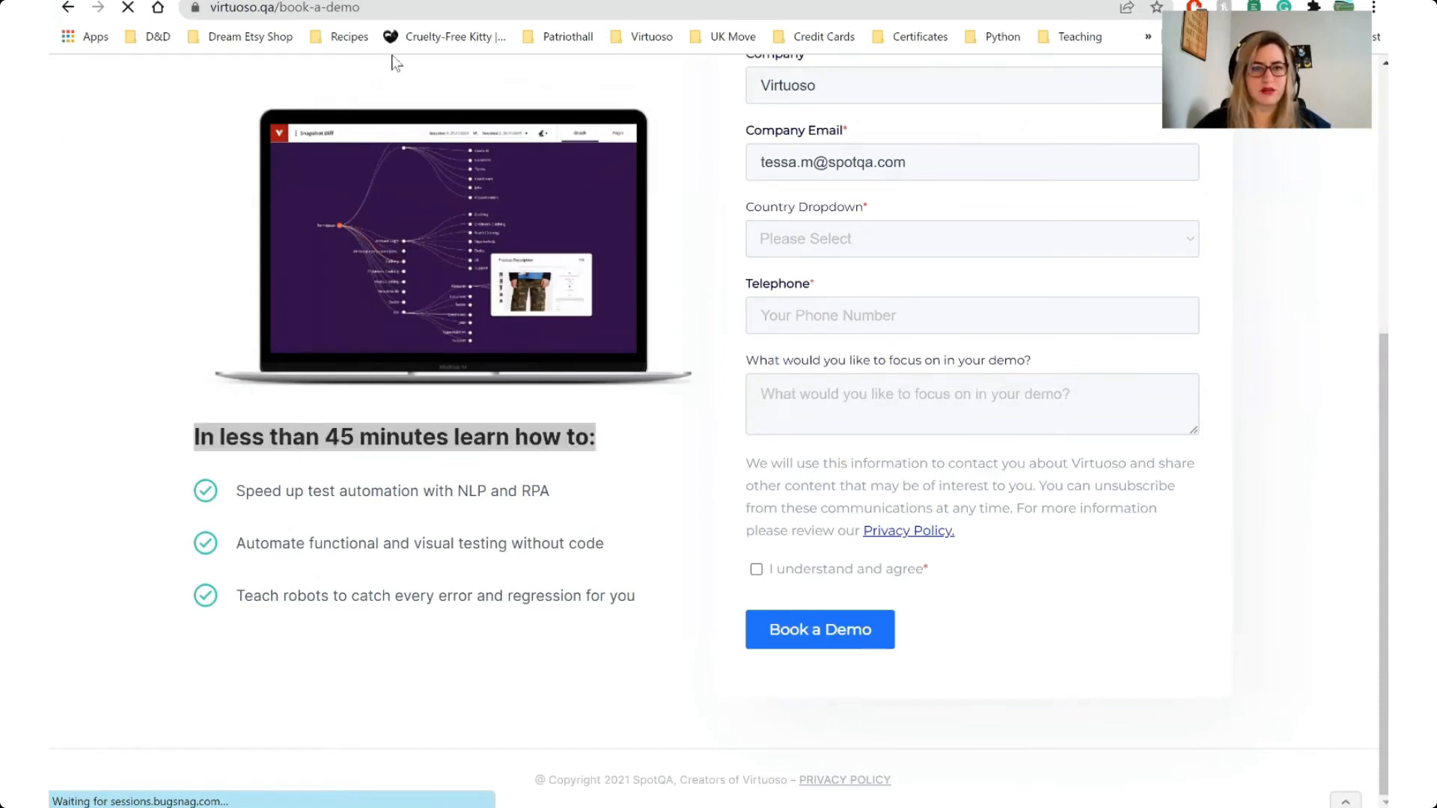
Step: Add and save the test step look for "In less than 45 minutes learn how to:" at the end of First checkpoint
click(352, 2)
text("l)
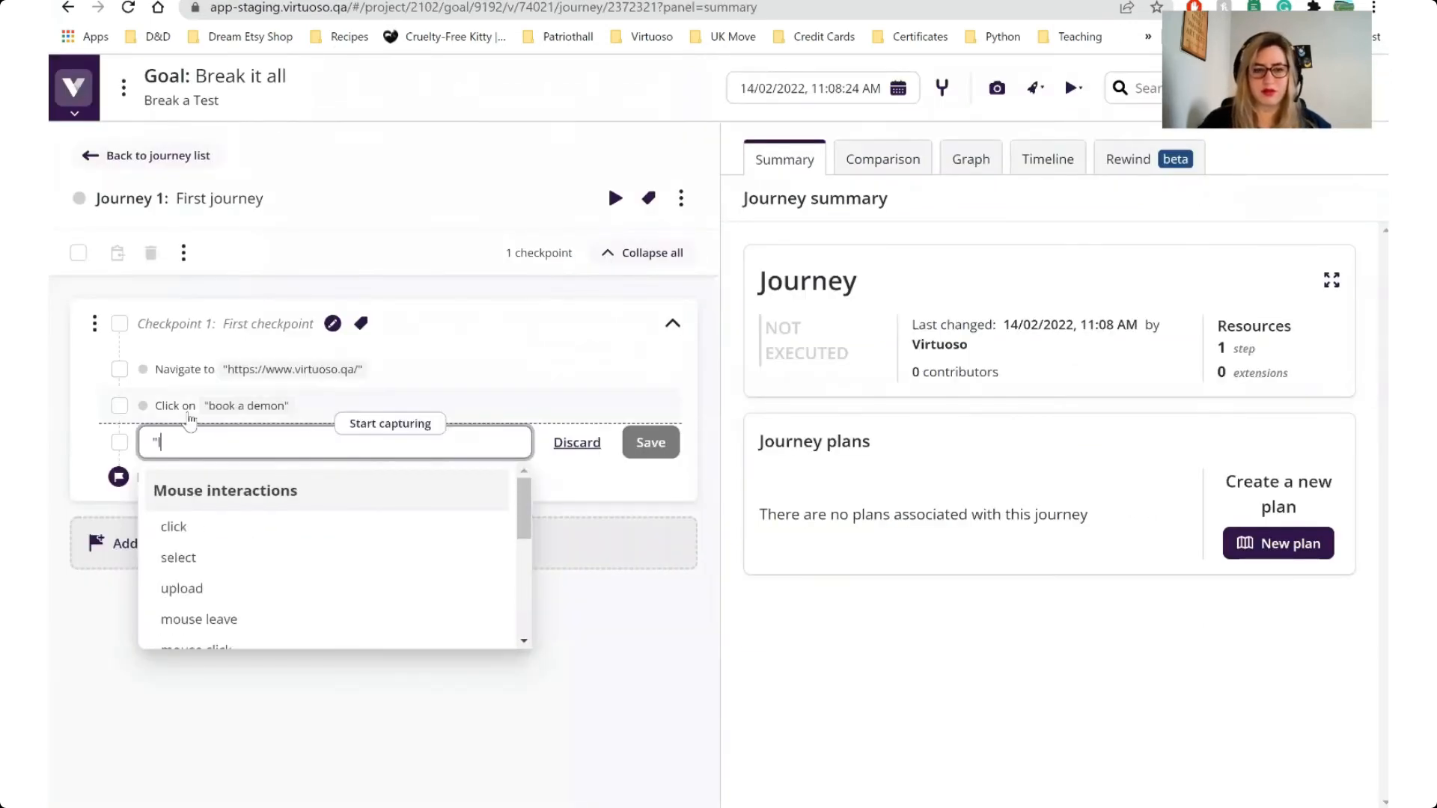
text(ook)
key(BackSpace)
key(BackSpace)
key(BackSpace)
key(BackSpace)
key(BackSpace)
text(lo)
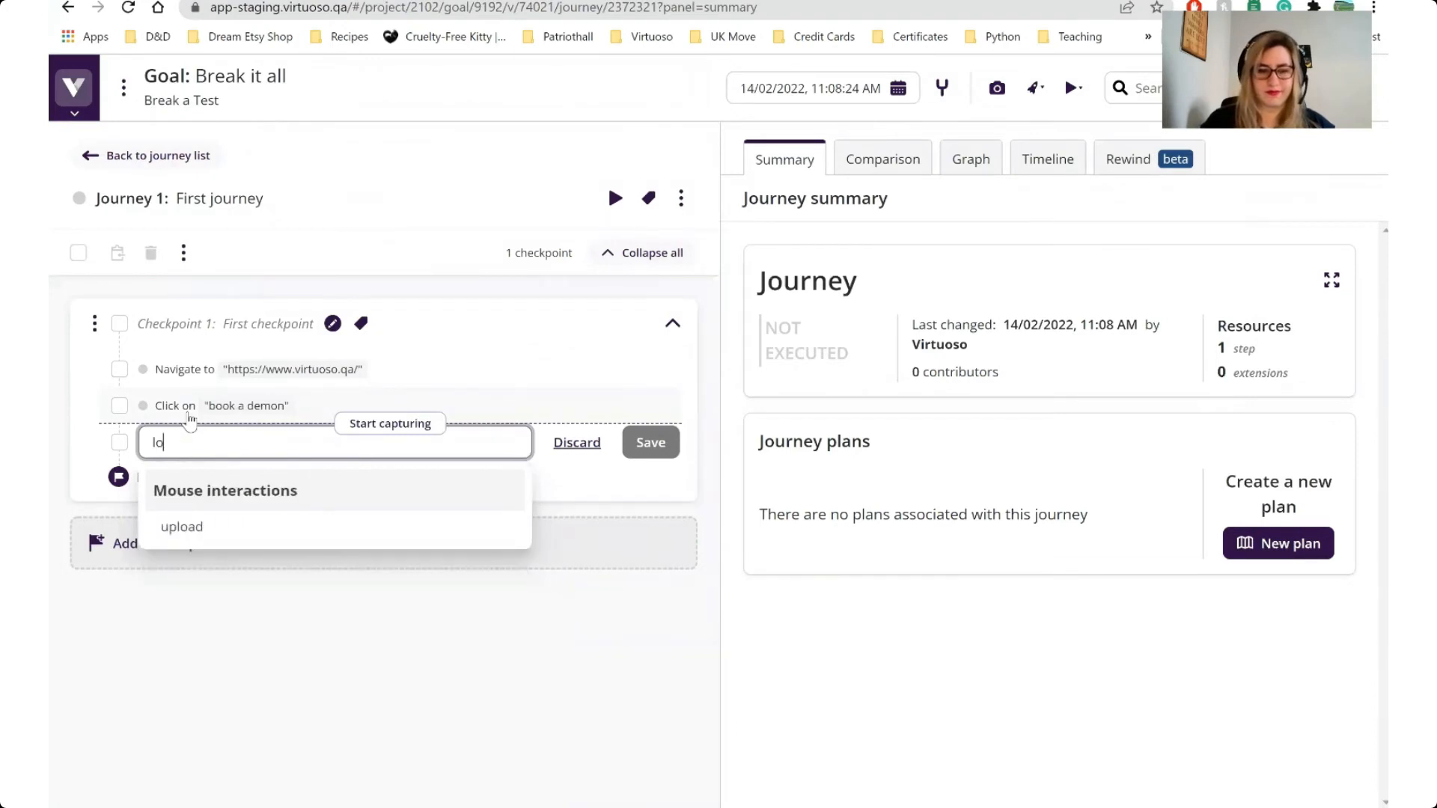
text(ok for ")
key(ctrl+v)
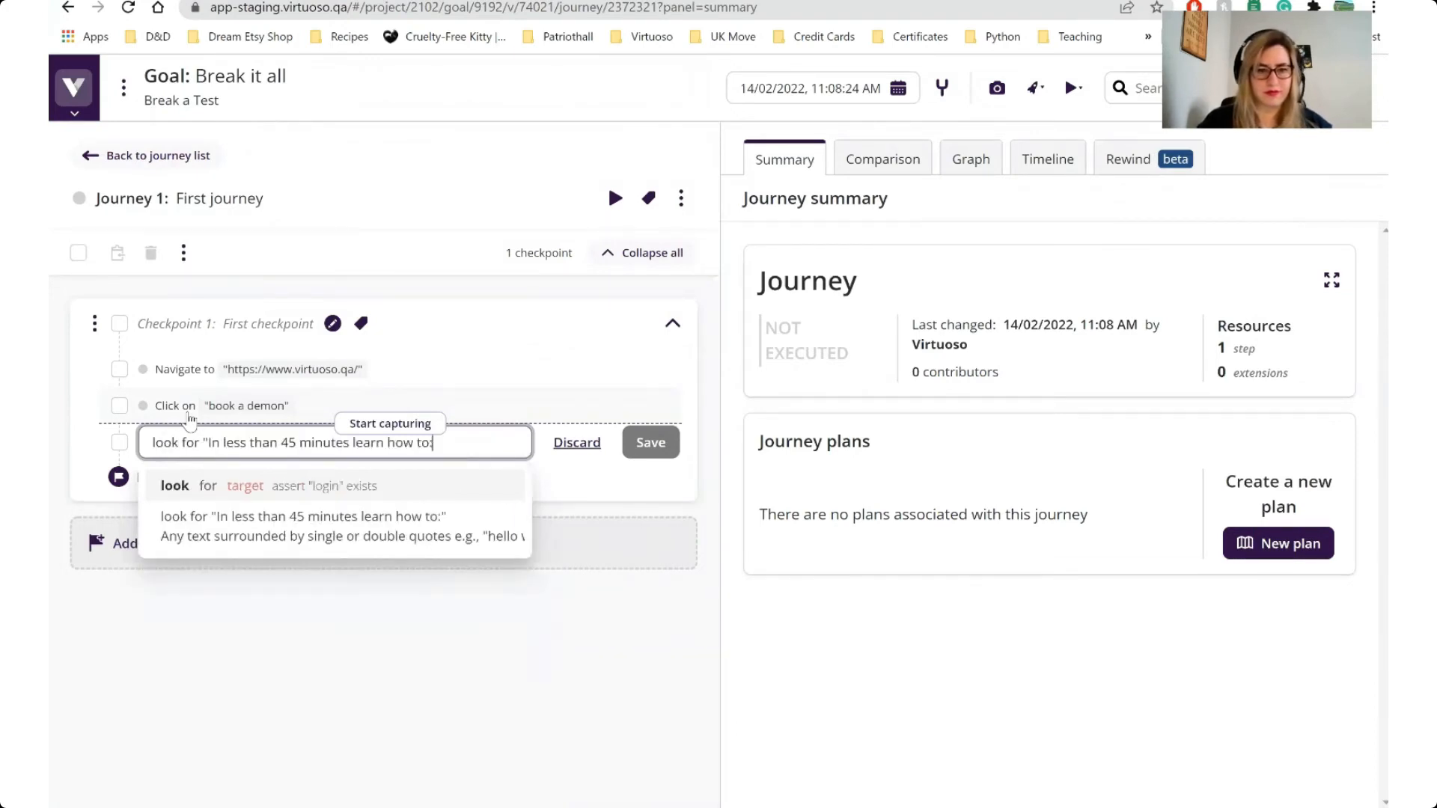
text(")
click(650, 442)
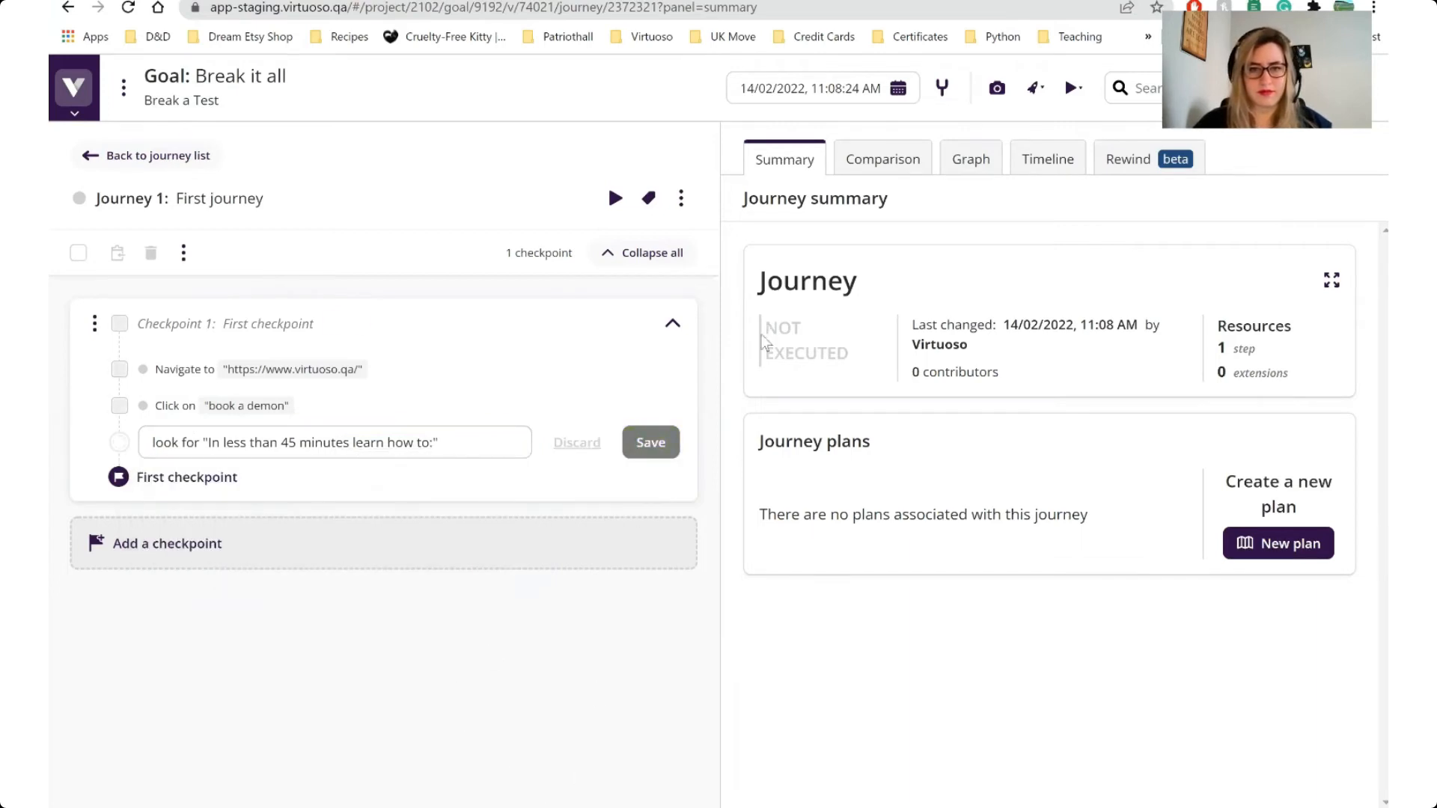
Step: Execute First journey and open the root cause analysis of the "book a demon" step
click(616, 199)
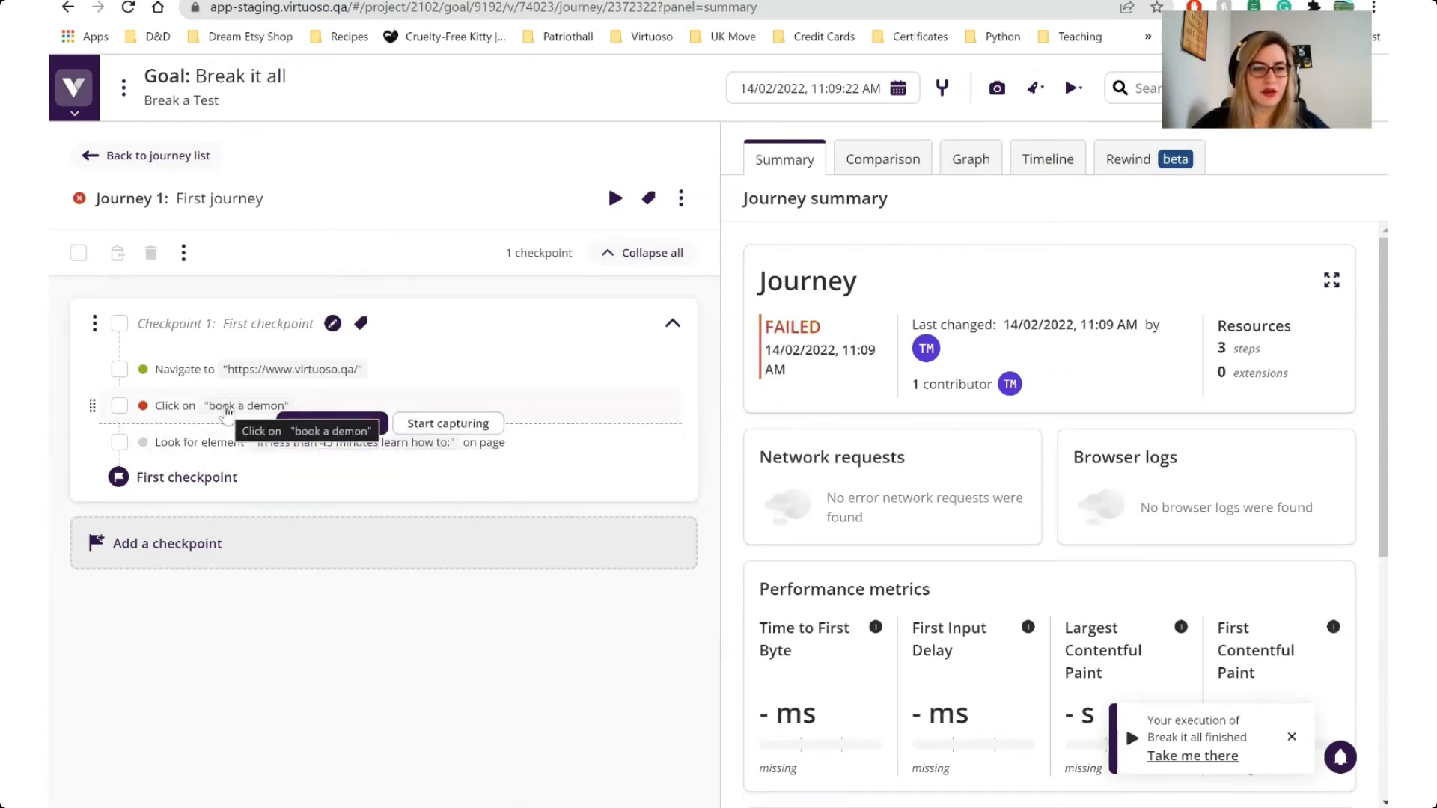
click(227, 411)
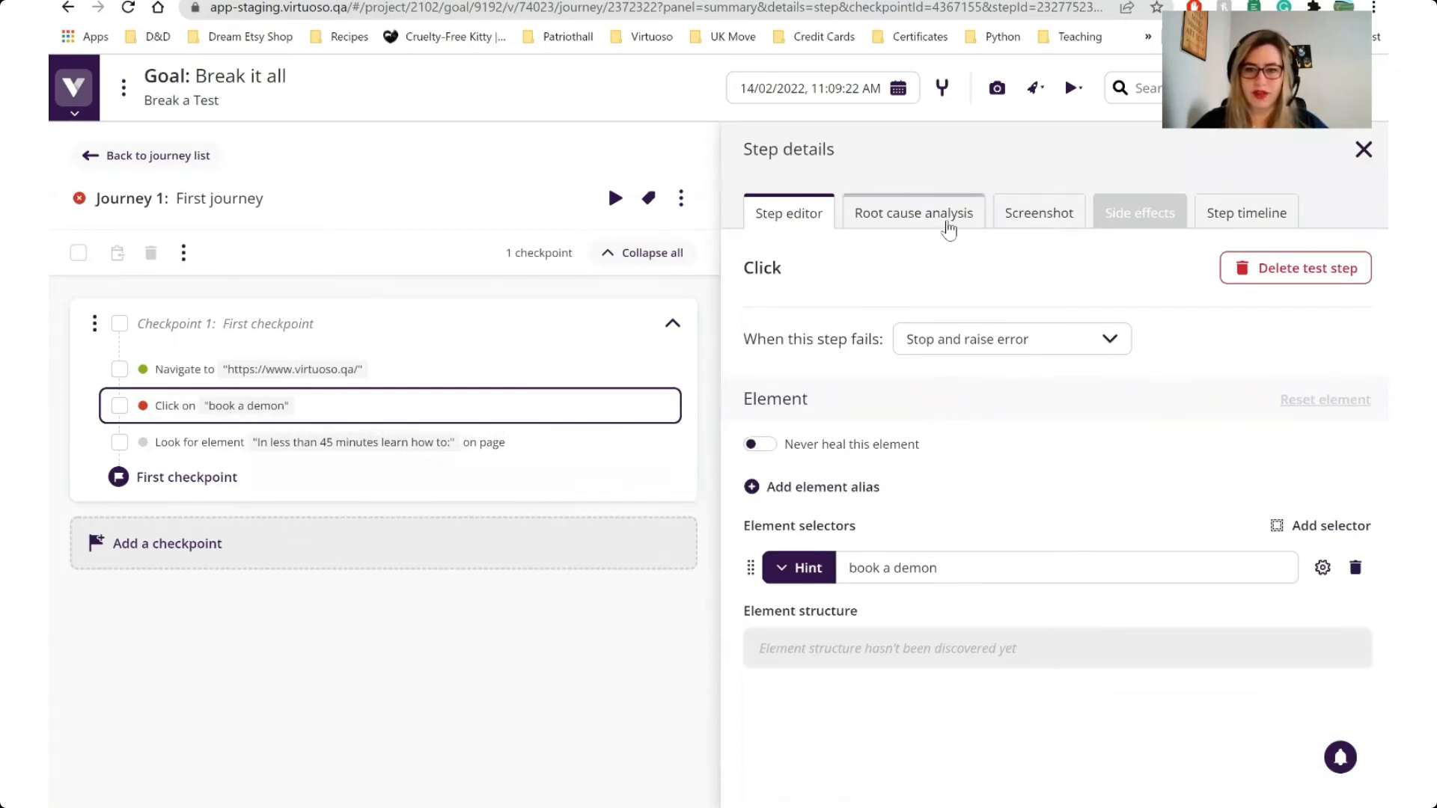
click(946, 223)
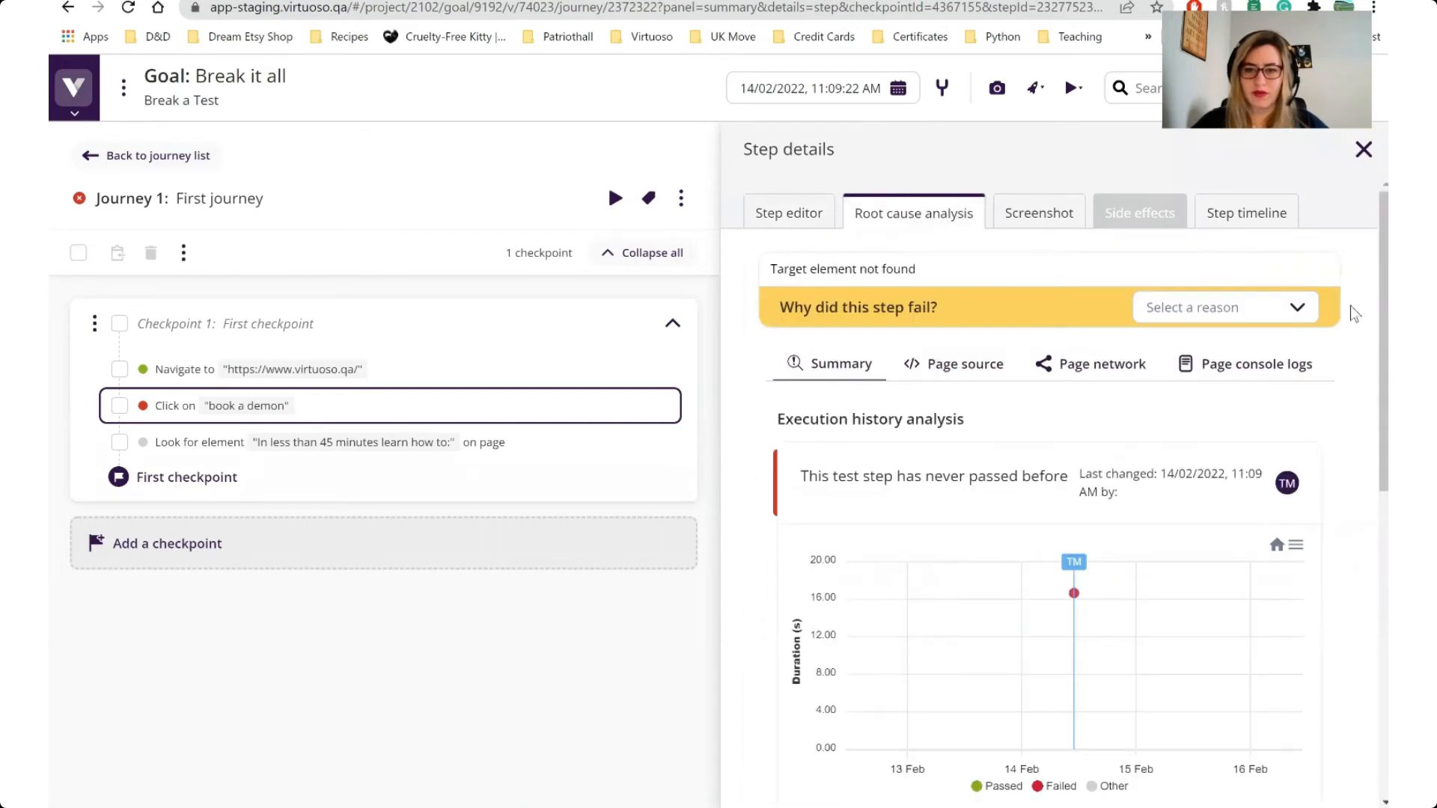
Step: Review the step's execution history analysis and the list of selectable failure reasons without choosing one
scroll(1369, 324, down, 1)
scroll(1368, 323, down, 1)
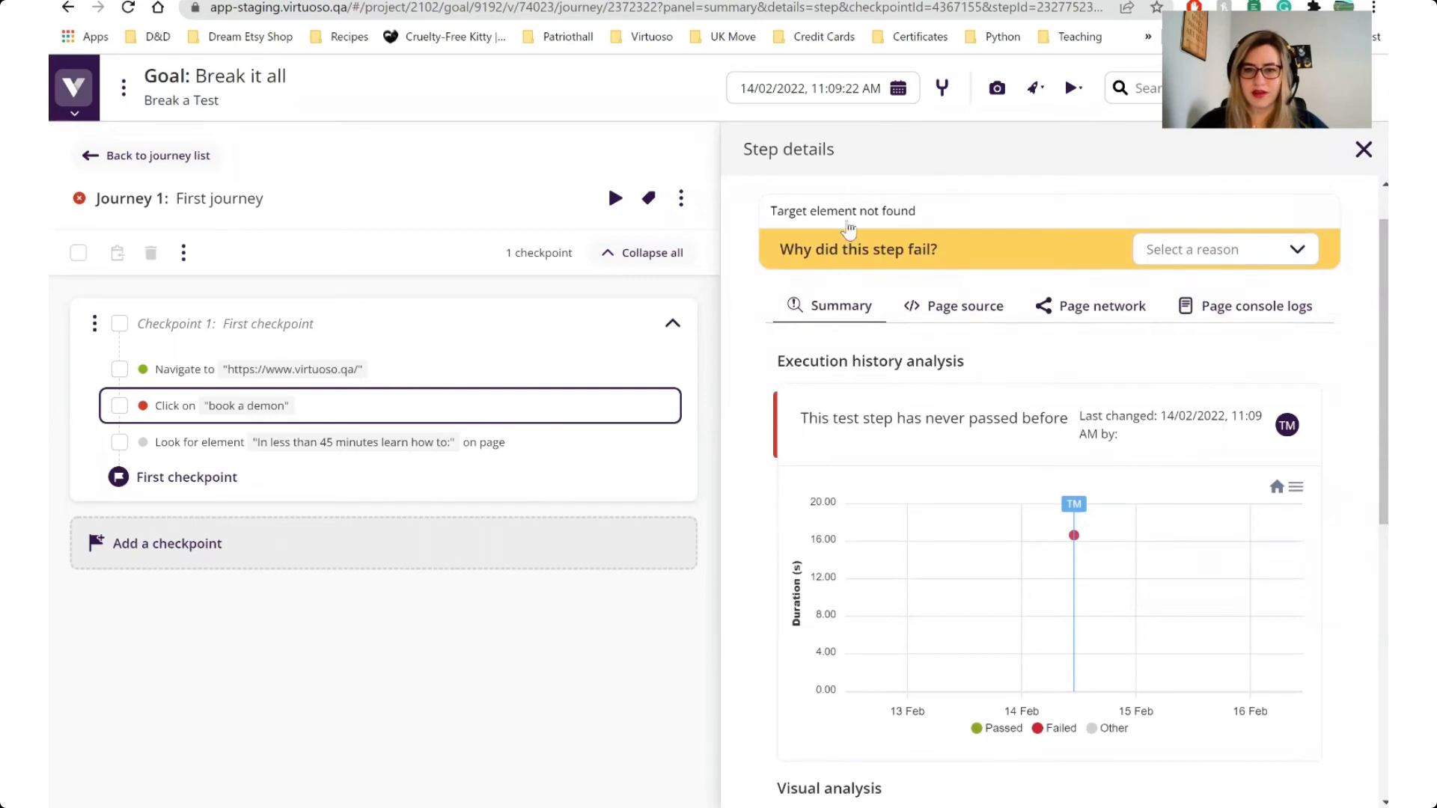
click(1195, 257)
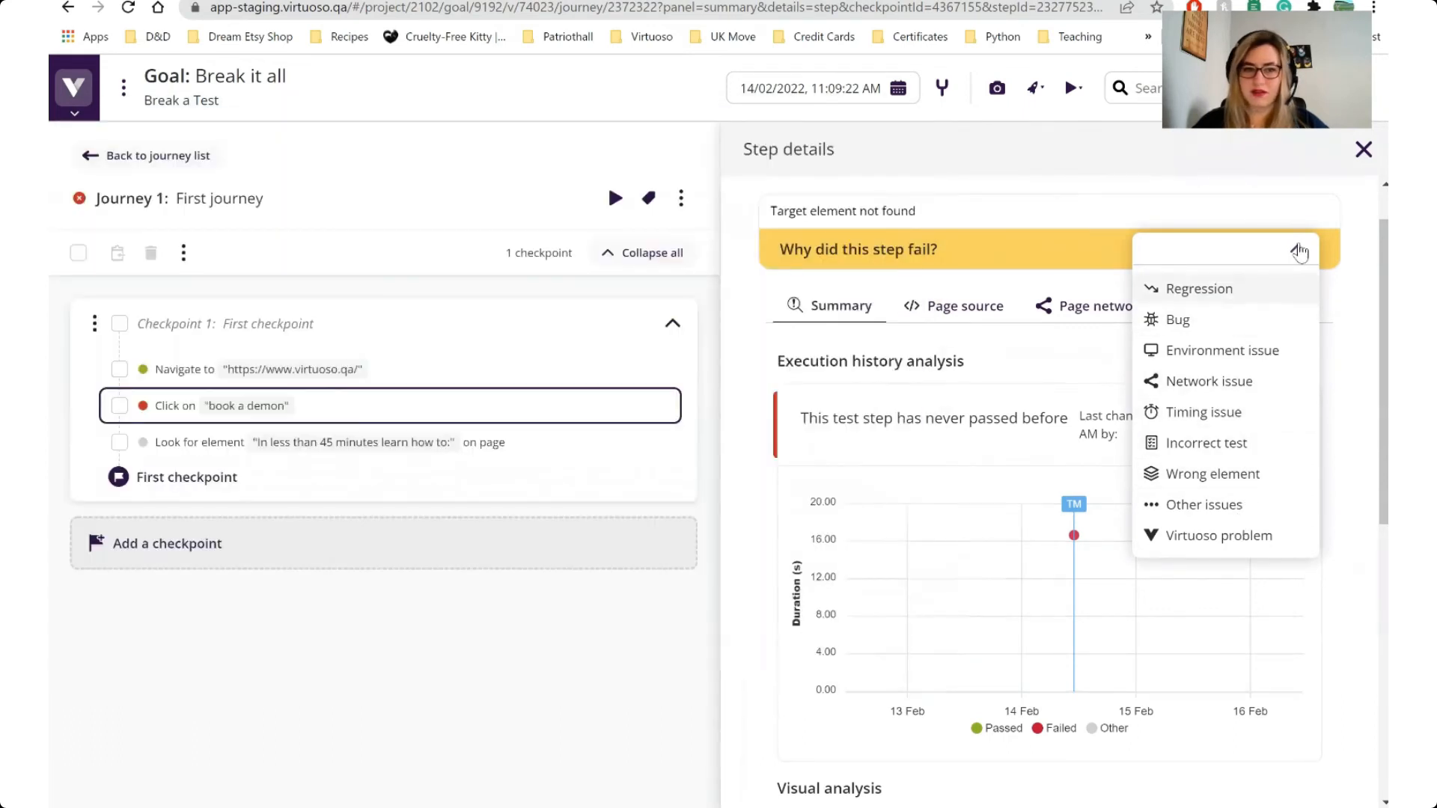
click(1298, 250)
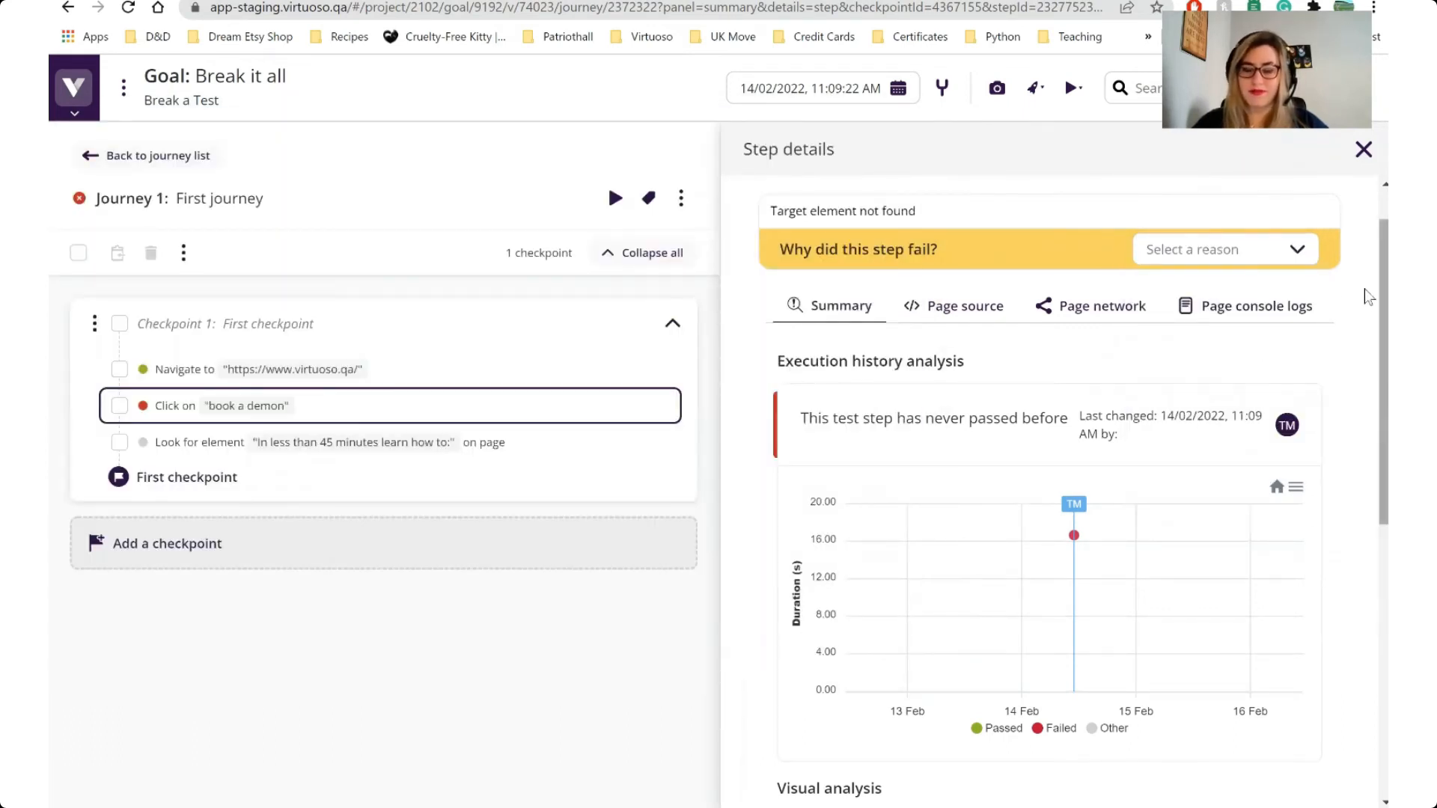
Step: Examine the page screenshot captured for the "book a demon" step
scroll(1364, 295, up, 2)
click(1066, 216)
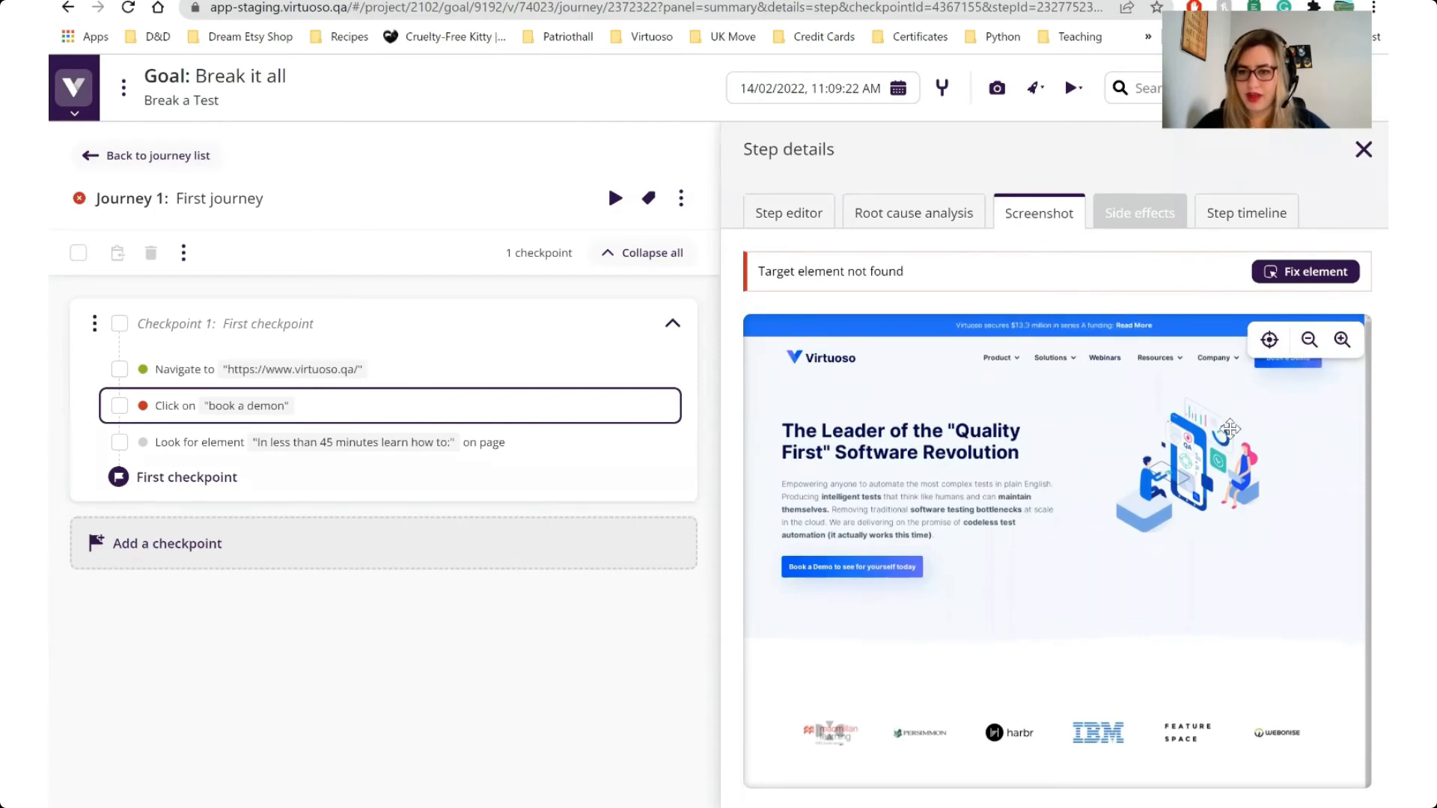
scroll(1262, 376, down, 1)
scroll(1265, 352, down, 2)
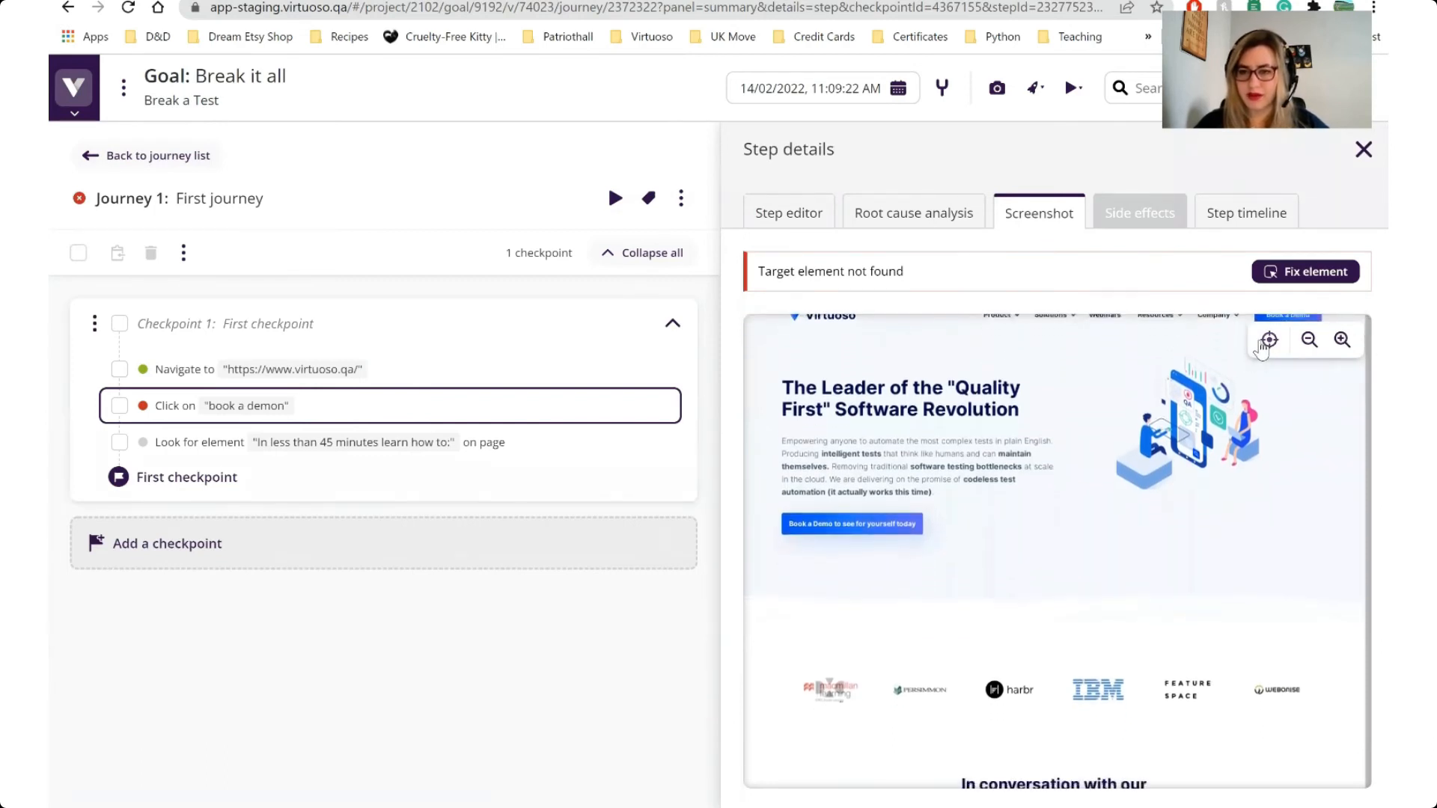
scroll(1198, 344, up, 3)
drag(1187, 160, 1186, 153)
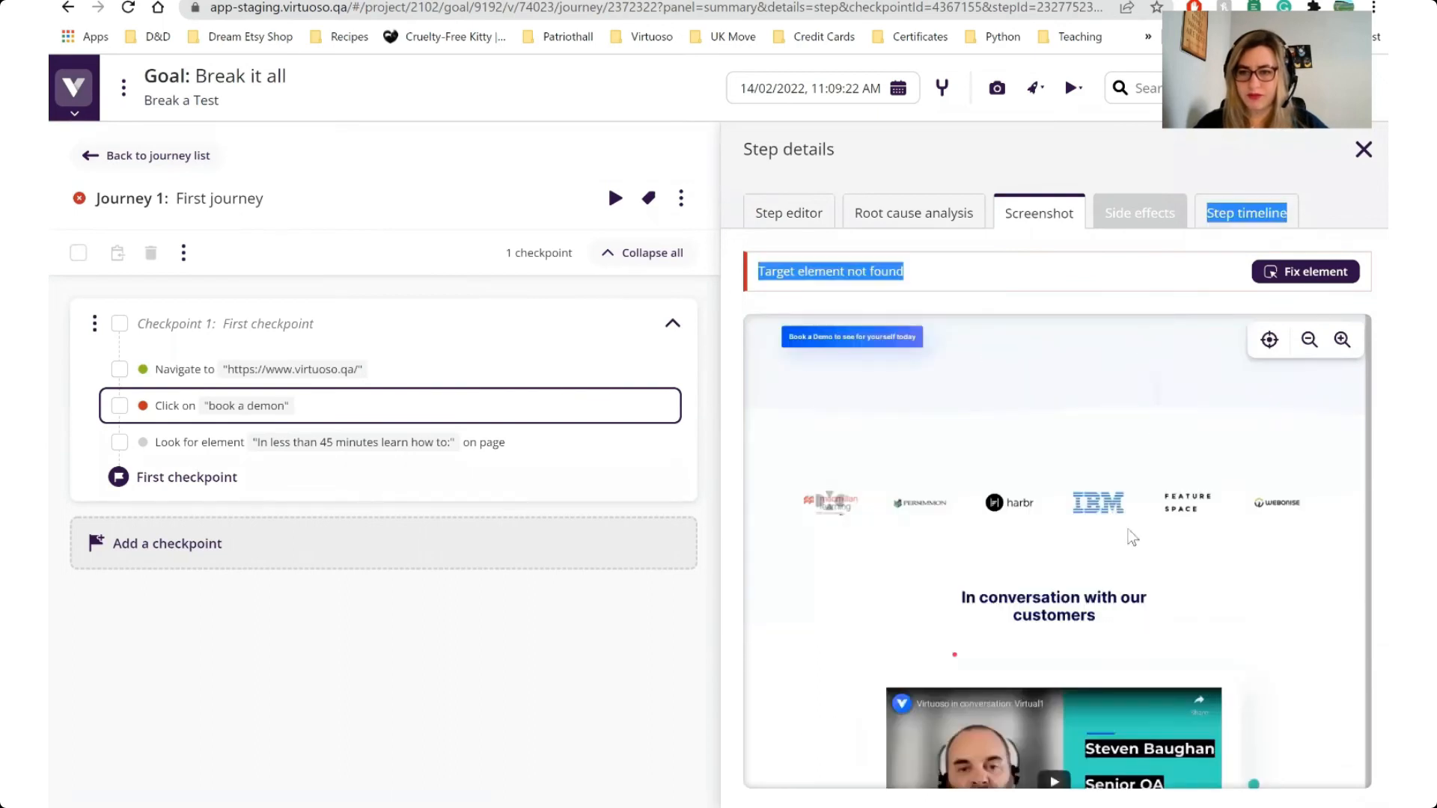
Step: Correct the failing click step's element hint to "book a demo"
drag(1127, 536, 1091, 769)
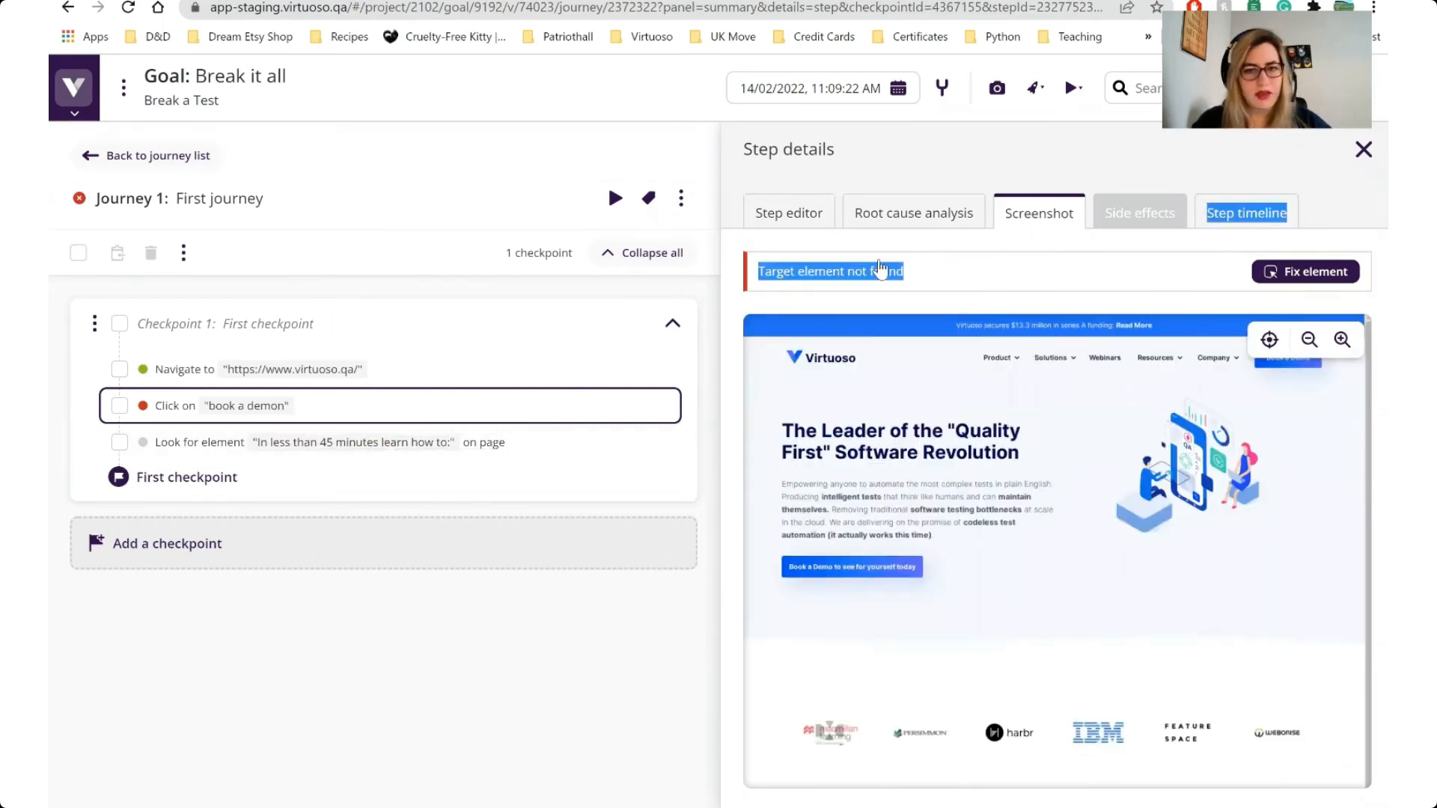
click(789, 212)
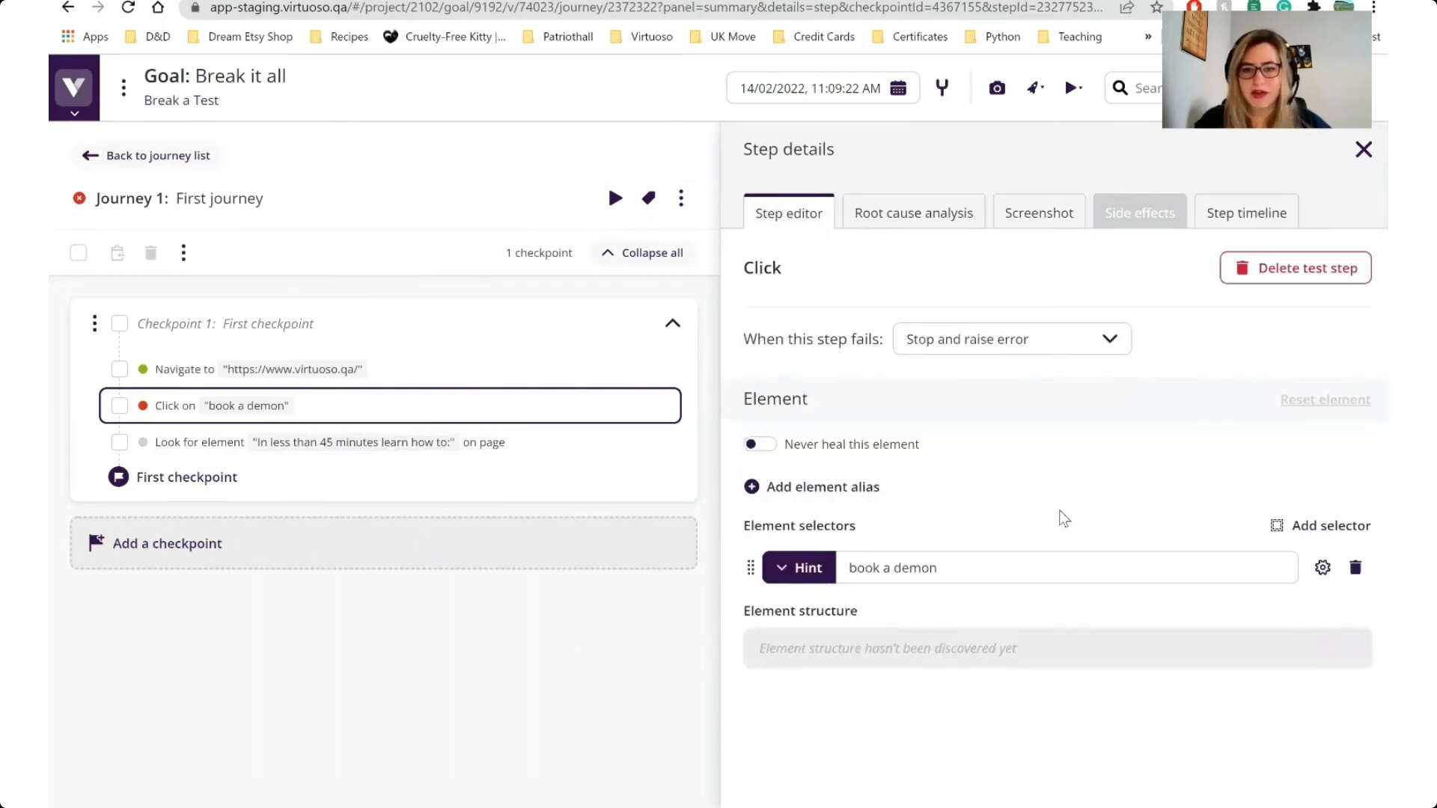
click(944, 576)
key(BackSpace)
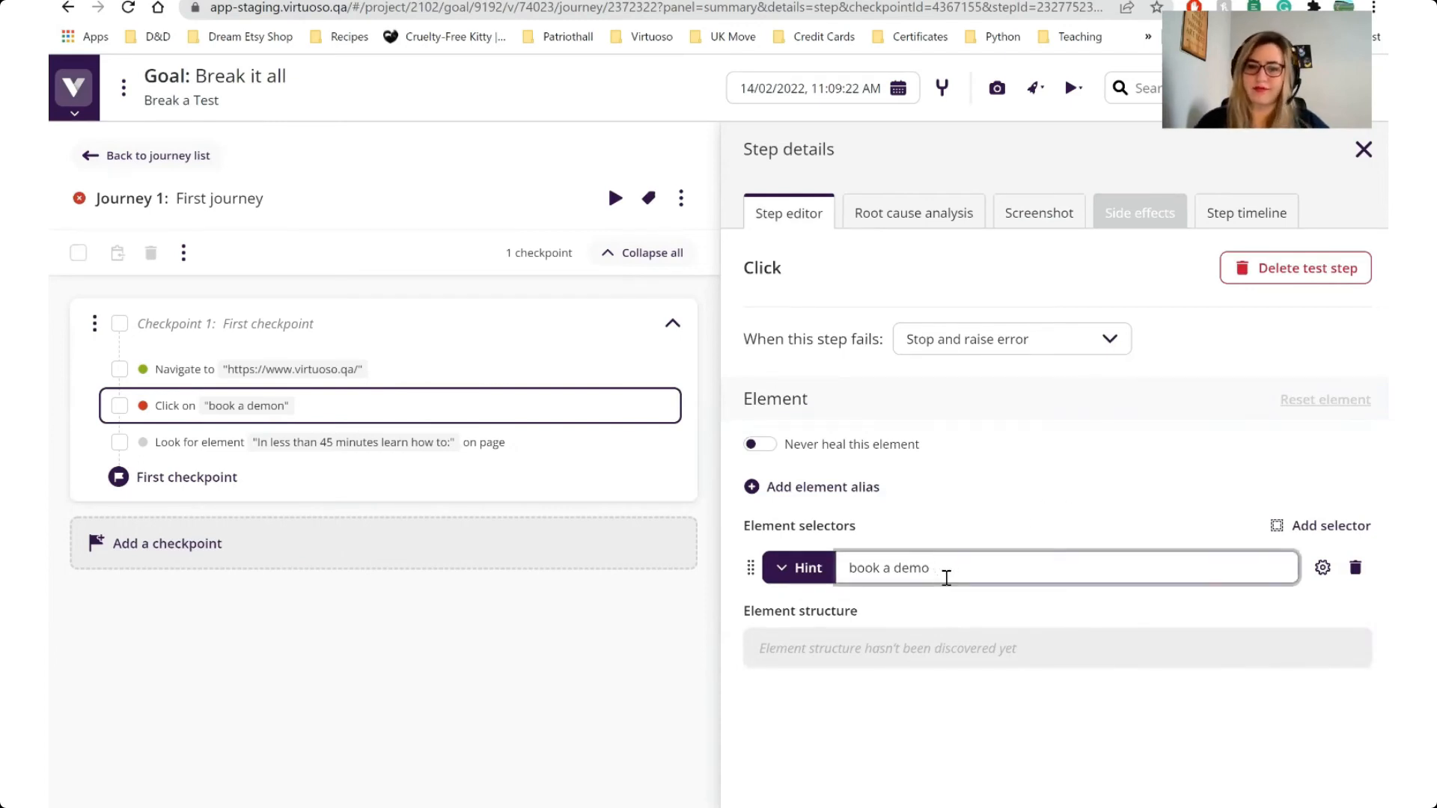
click(1045, 732)
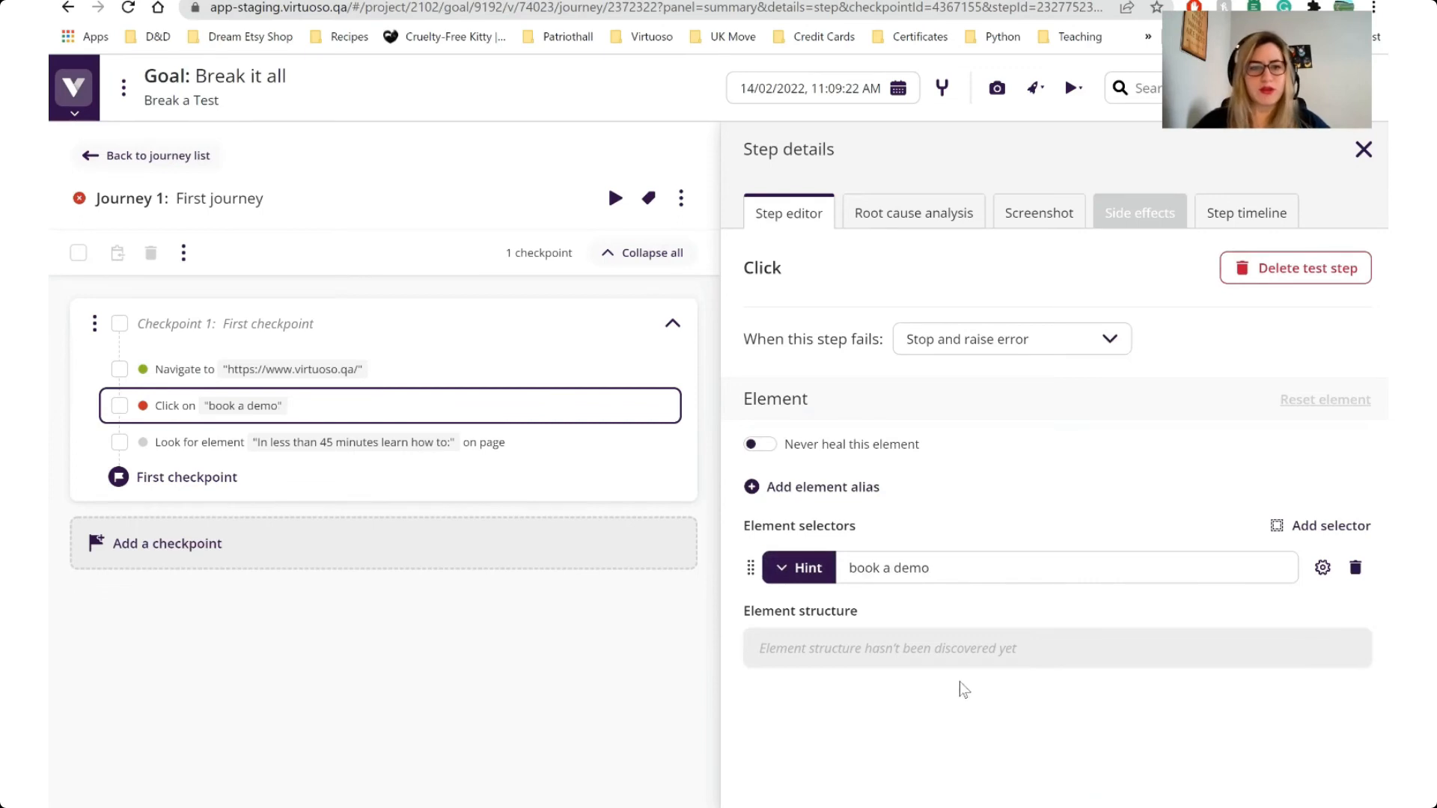
Step: Execute First journey again and review the element selectors and element structure of the "book a demo" step
click(616, 200)
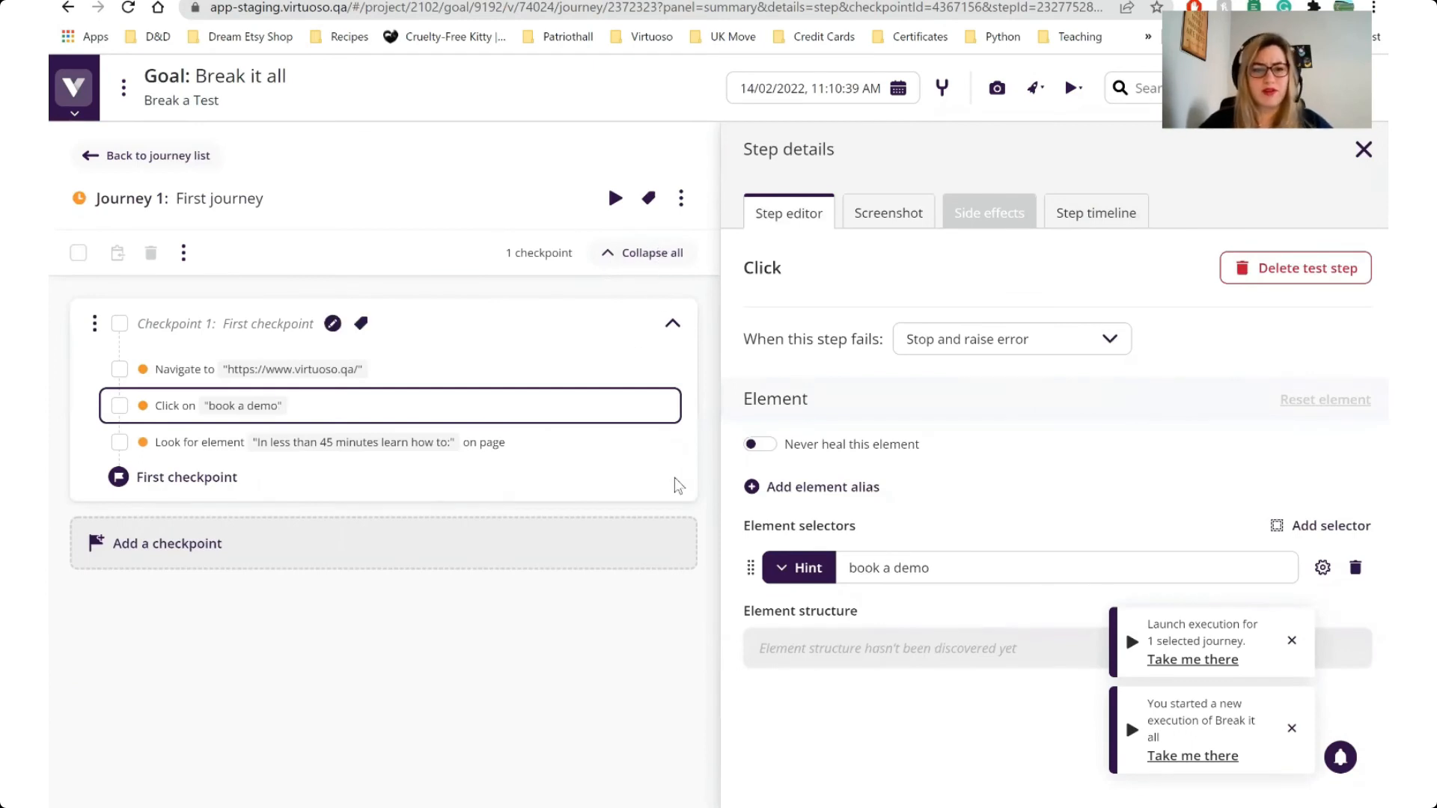
mouse_move(657, 452)
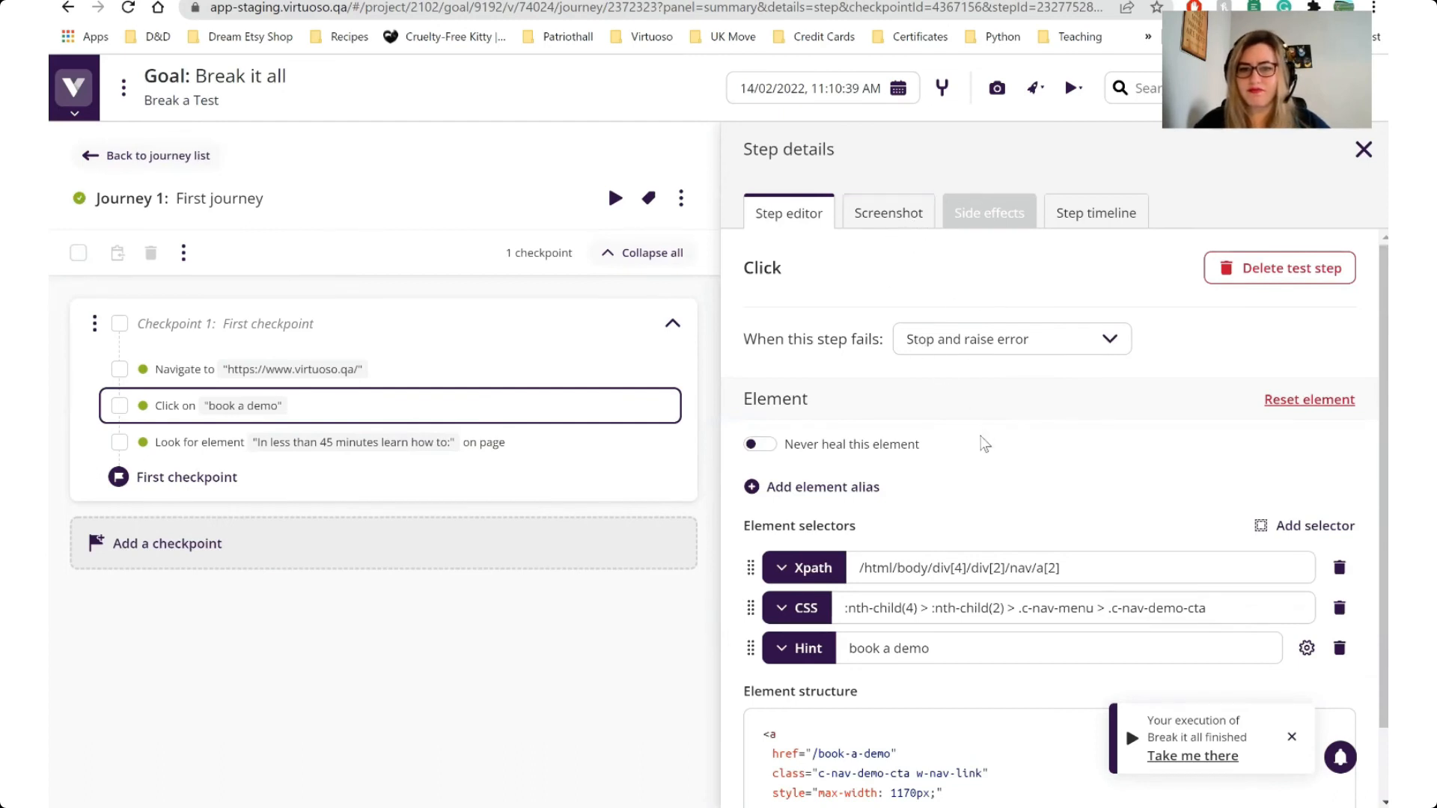
scroll(922, 381, down, 1)
scroll(922, 381, up, 1)
scroll(970, 453, down, 1)
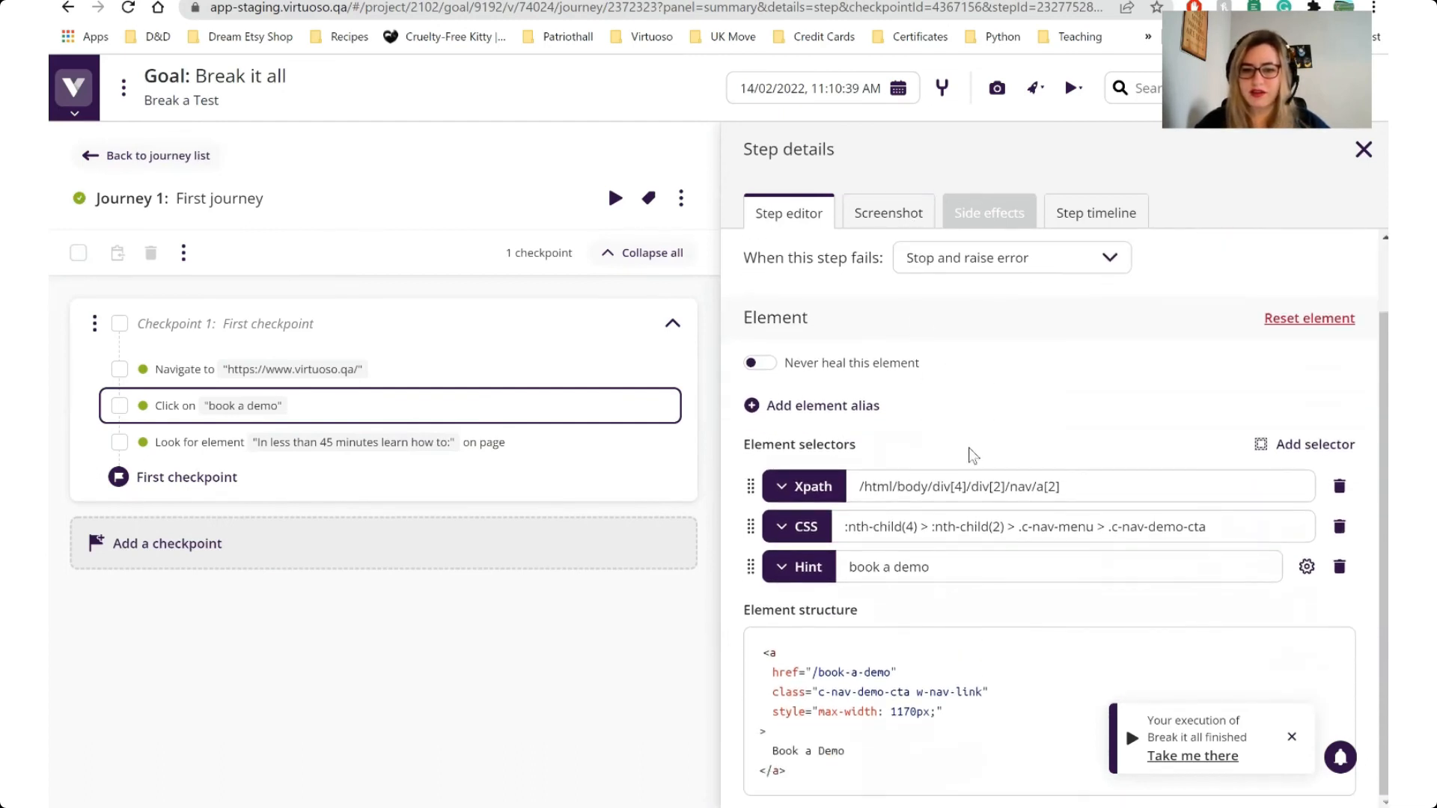
scroll(955, 657, up, 1)
Step: Compare the "book a demo" step's screenshots after and before the element interaction, and return to its editable step details
click(896, 217)
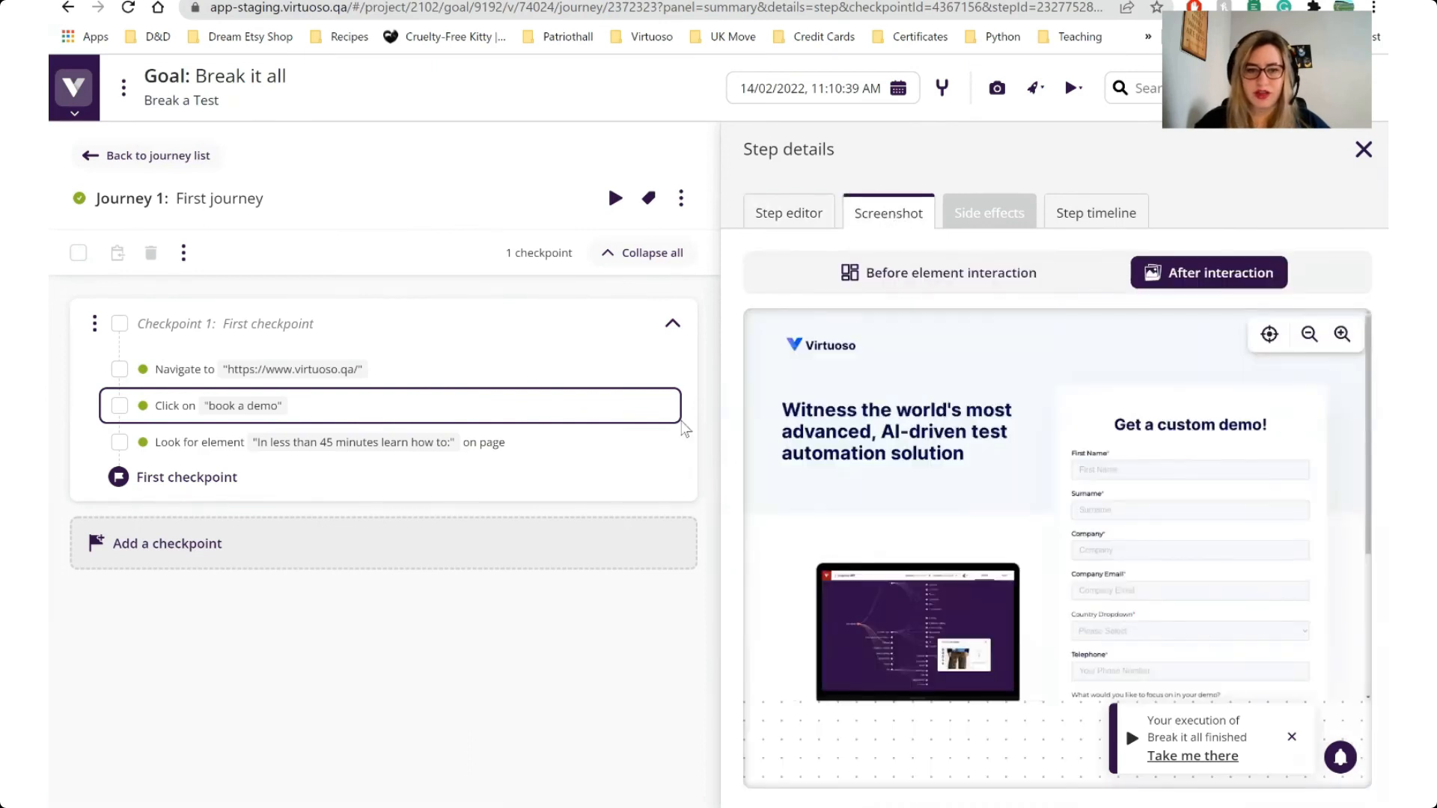
click(965, 274)
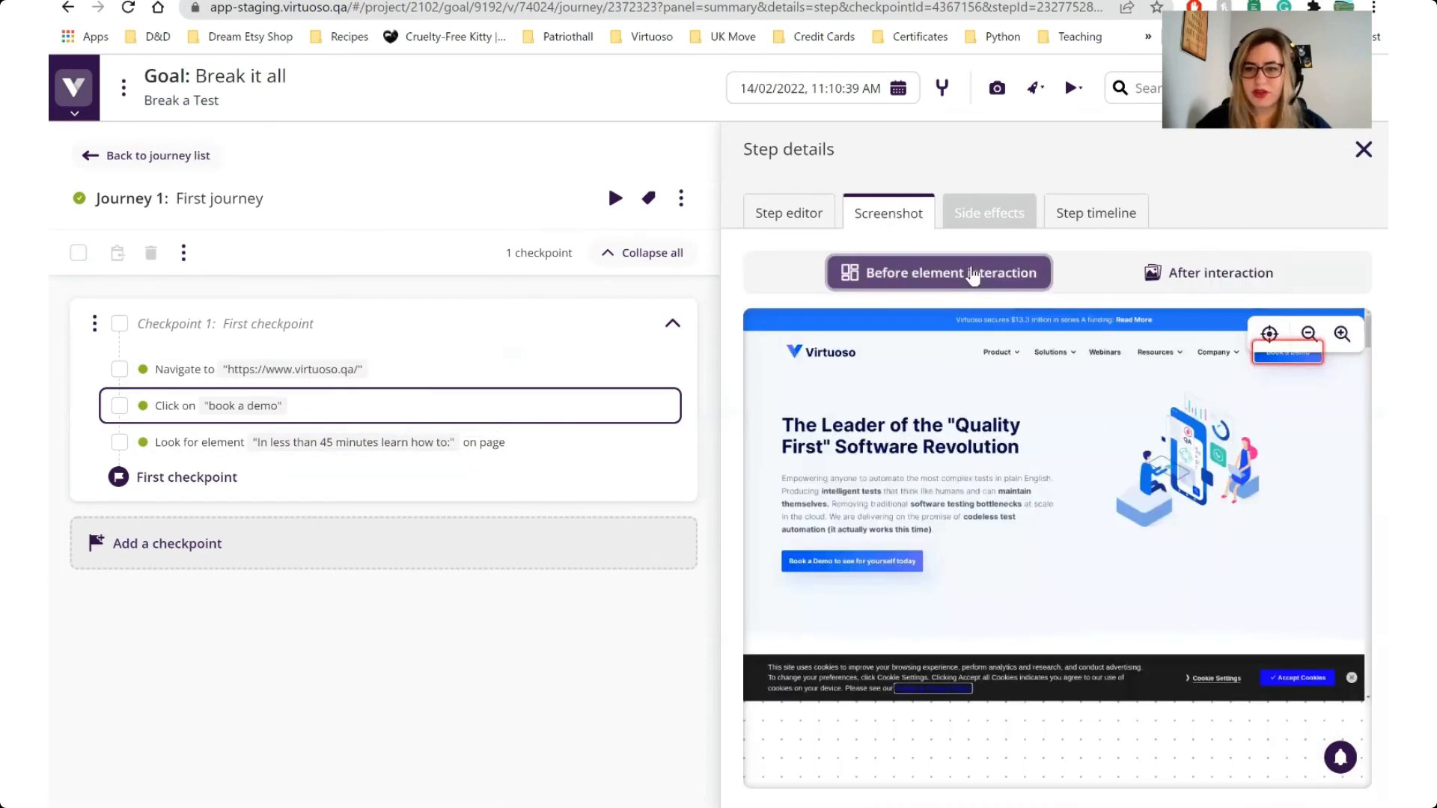
mouse_move(1282, 358)
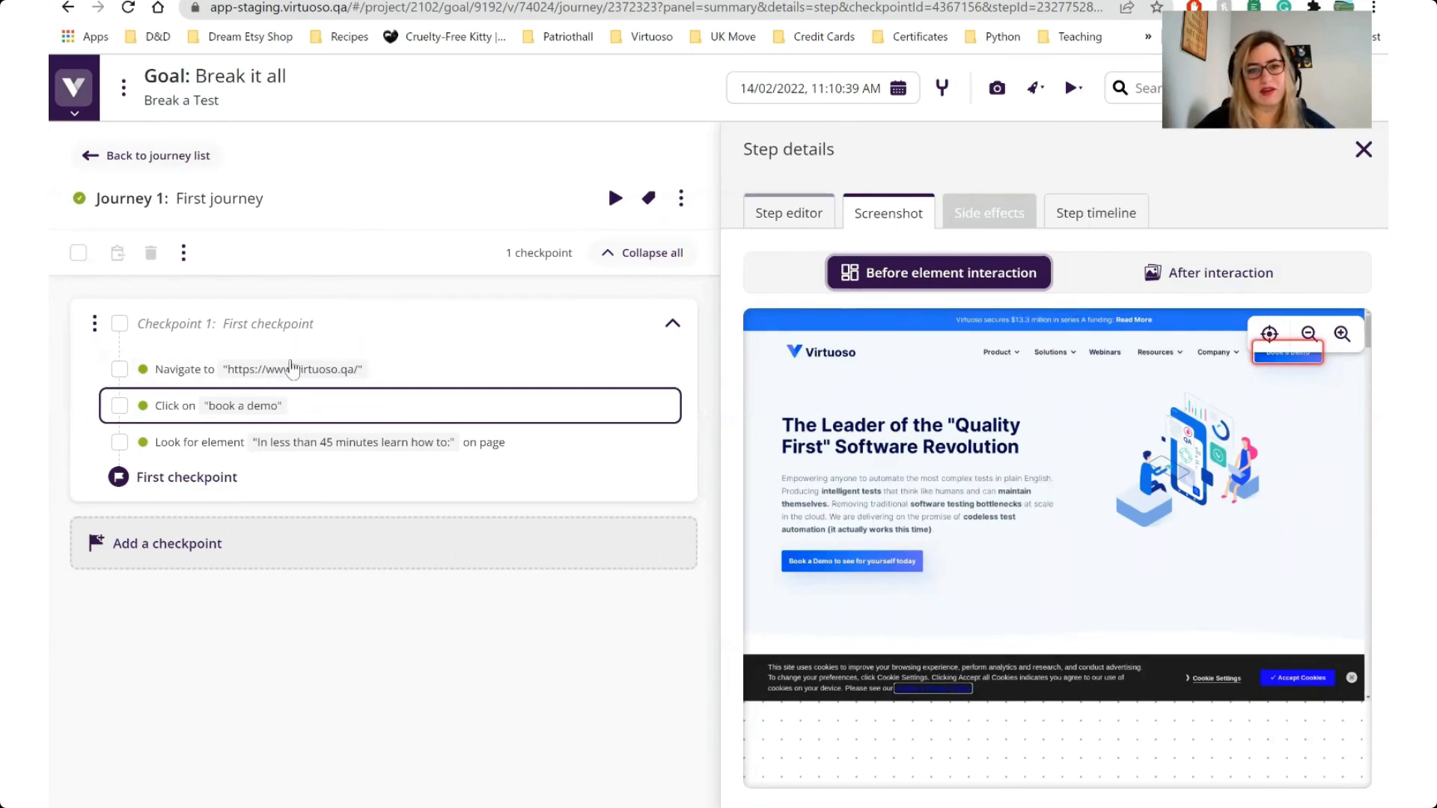
click(787, 221)
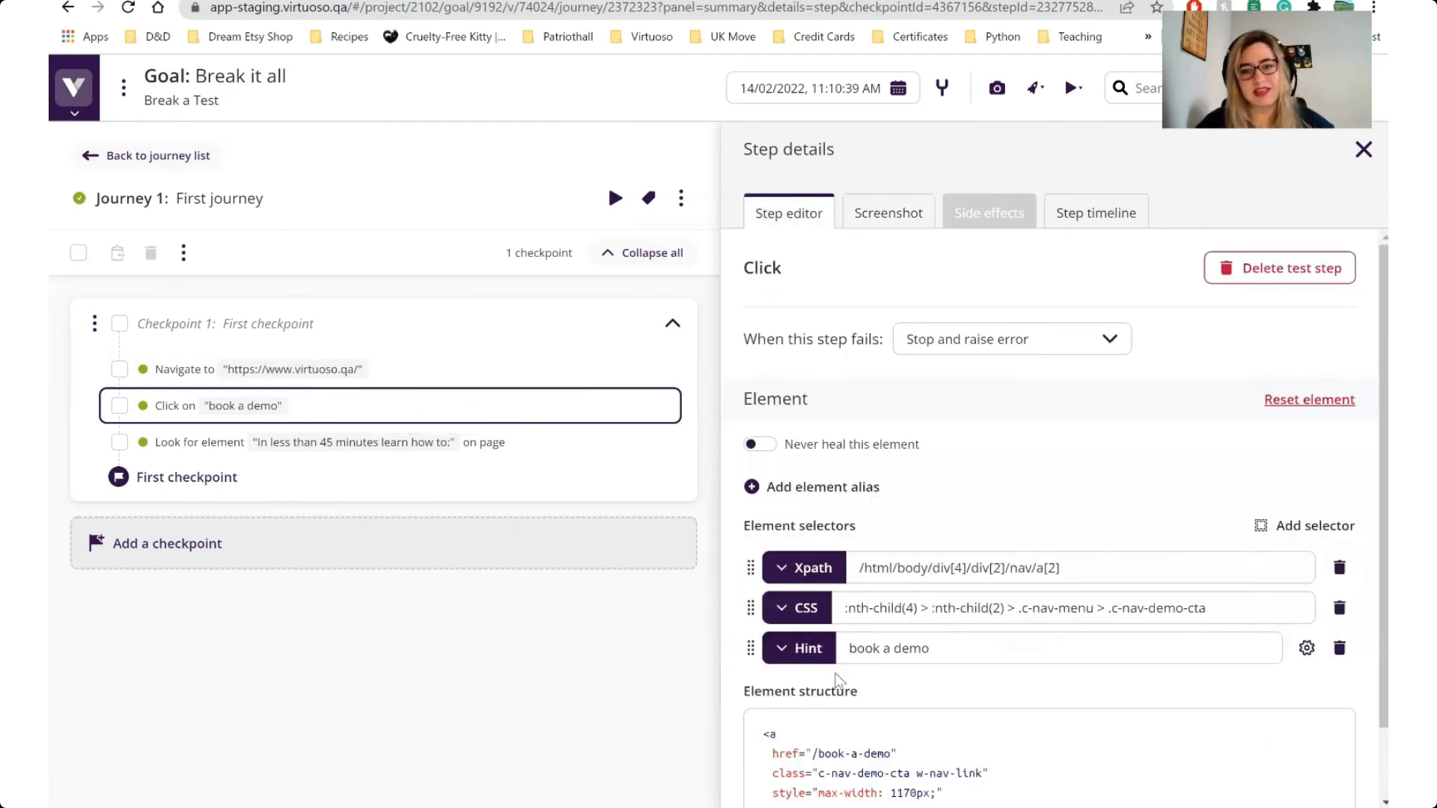